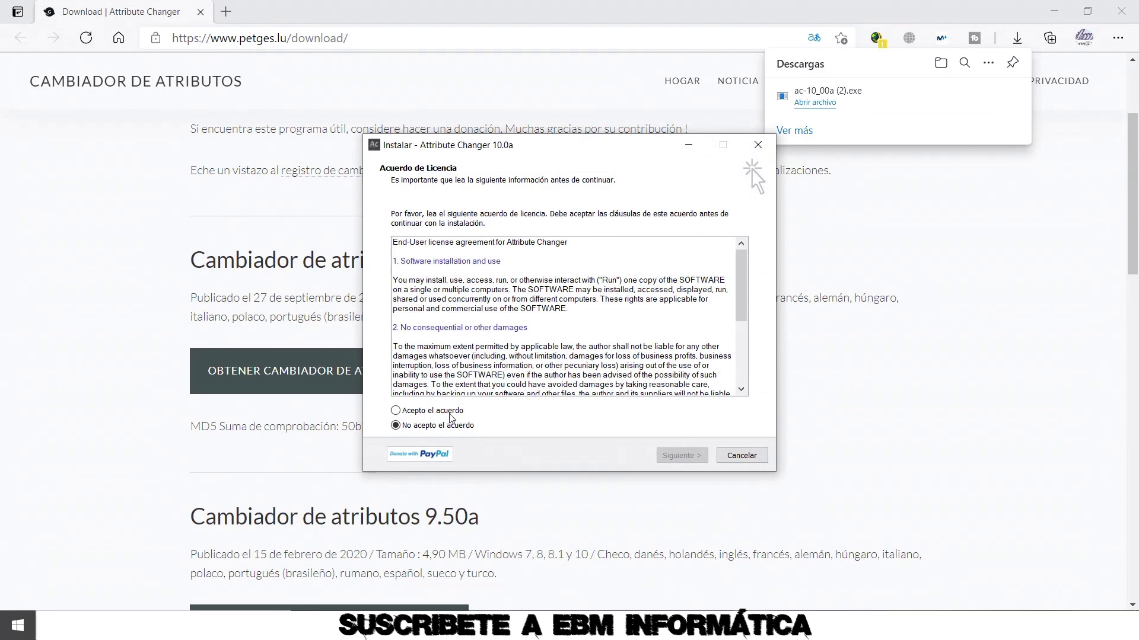
- Accept the licence agreement, install Attribute Changer 10.0a in the existing C:\Program Files\Attribute Changer folder, and close the browser
left_click(452, 412)
scroll(722, 379, "down", 5)
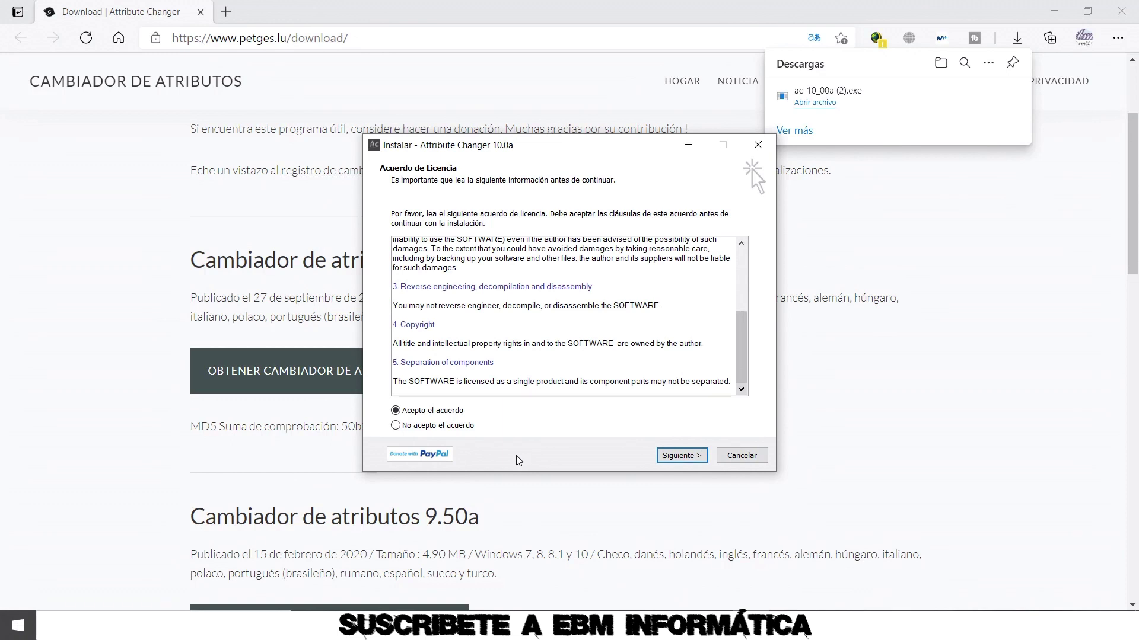
left_click(676, 456)
left_click(676, 456)
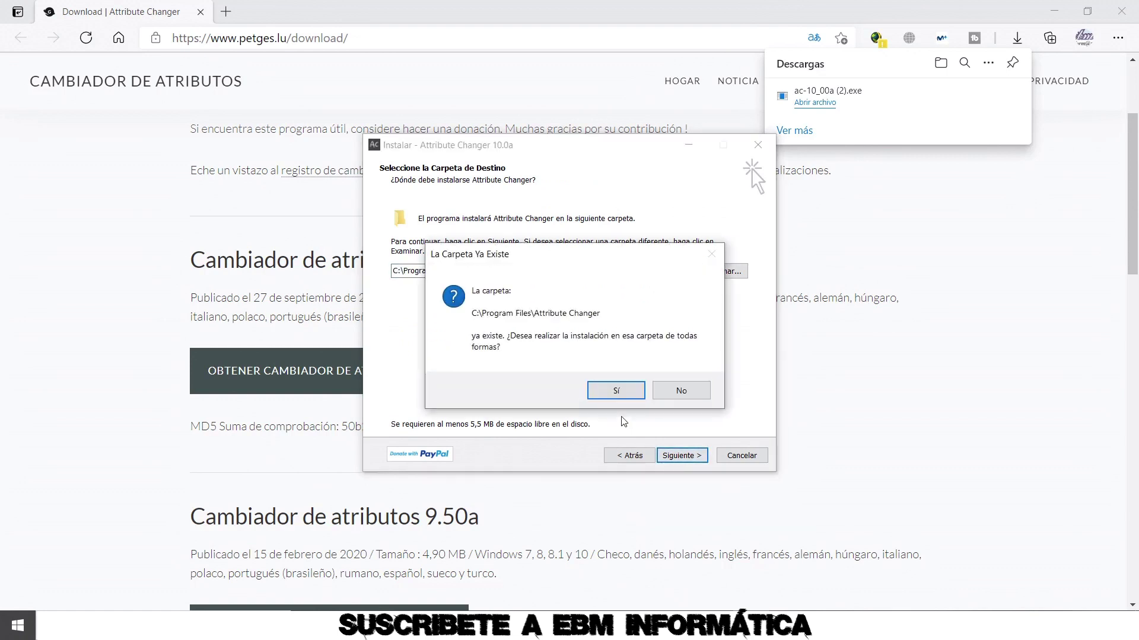
left_click(614, 392)
left_click(672, 460)
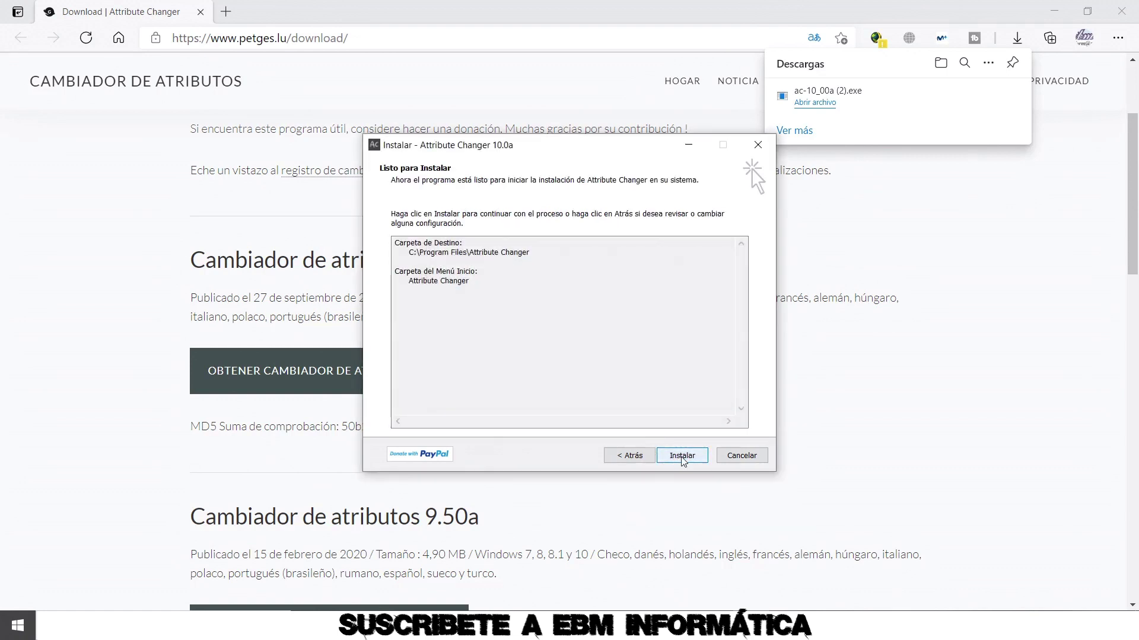
left_click(676, 454)
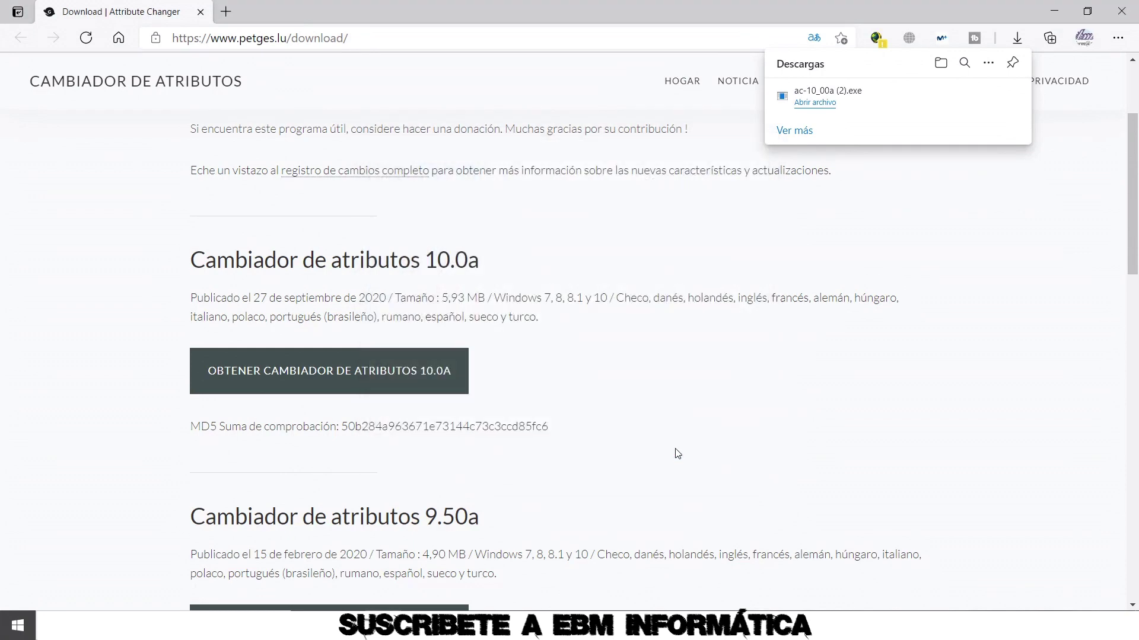
left_click(1121, 10)
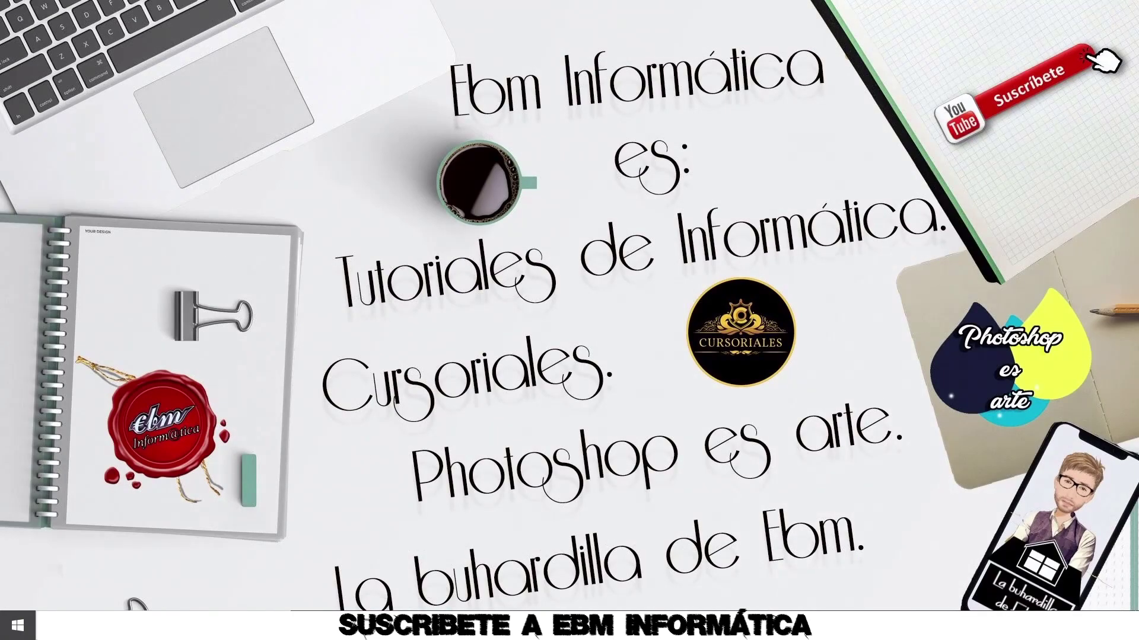
- Find the Attribute Changer group among all installed programs and open its user manual (Manual de usuario)
left_click(18, 626)
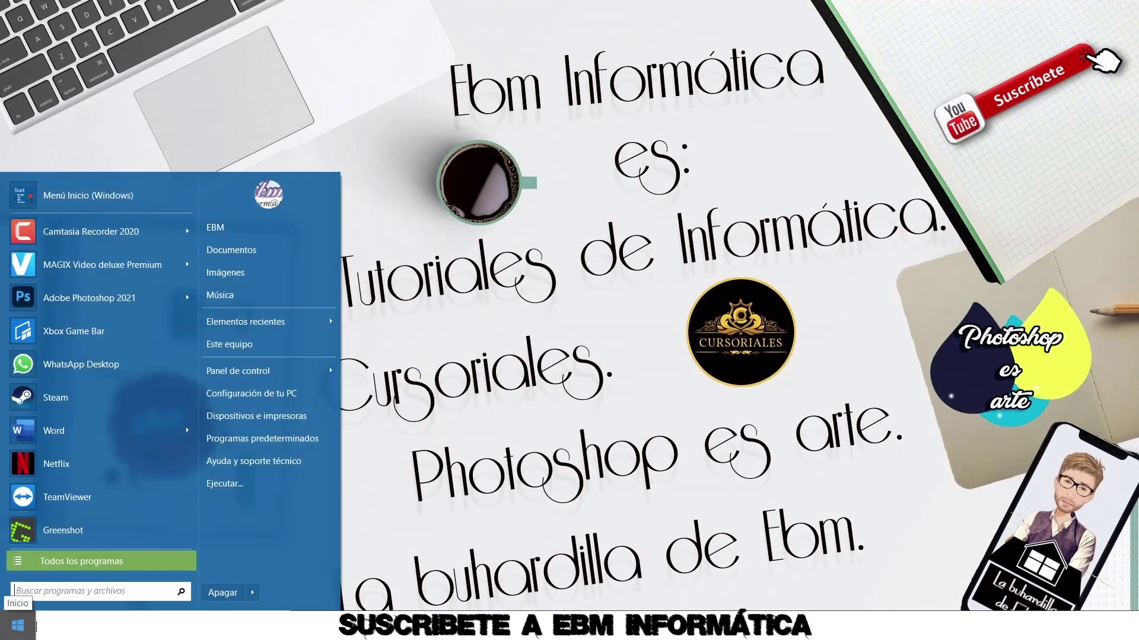
left_click(131, 560)
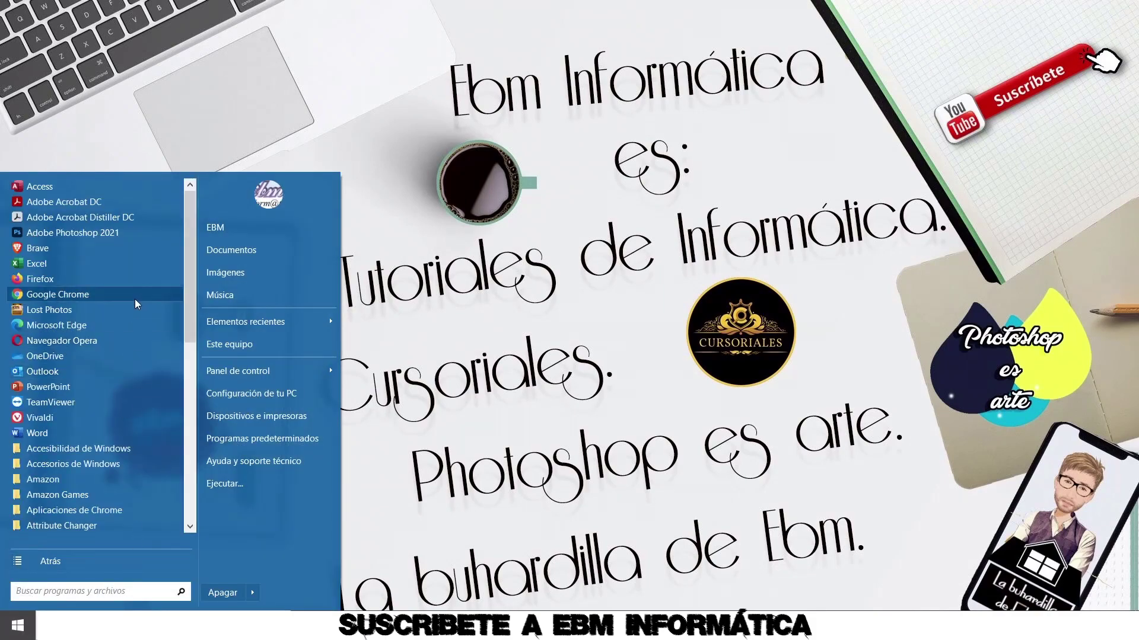
scroll(137, 301, "down", 2)
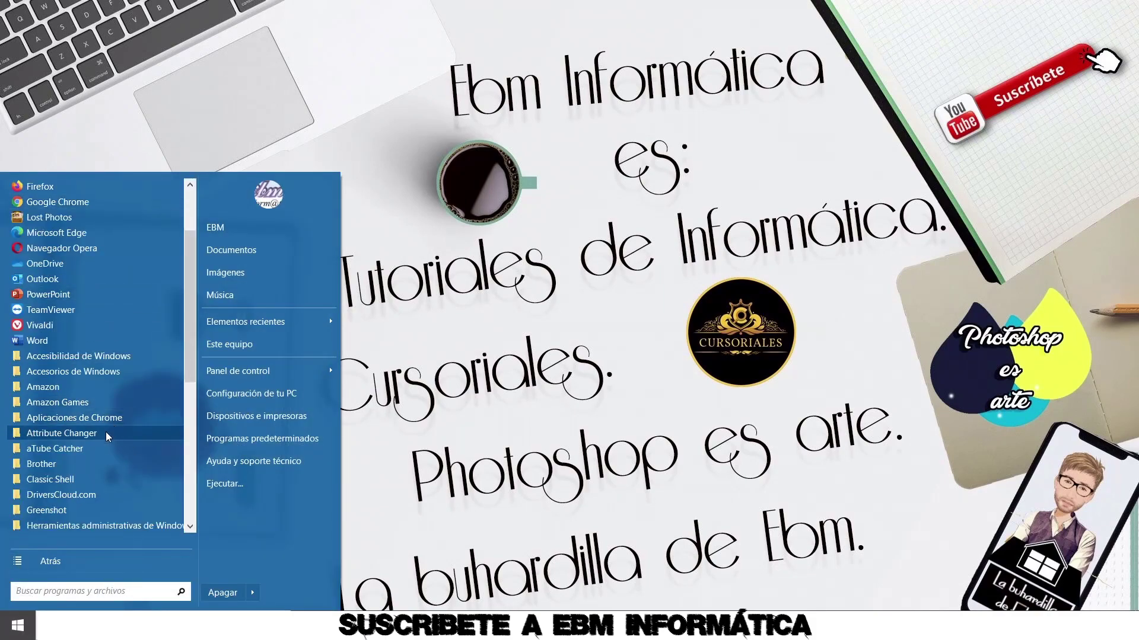
left_click(106, 433)
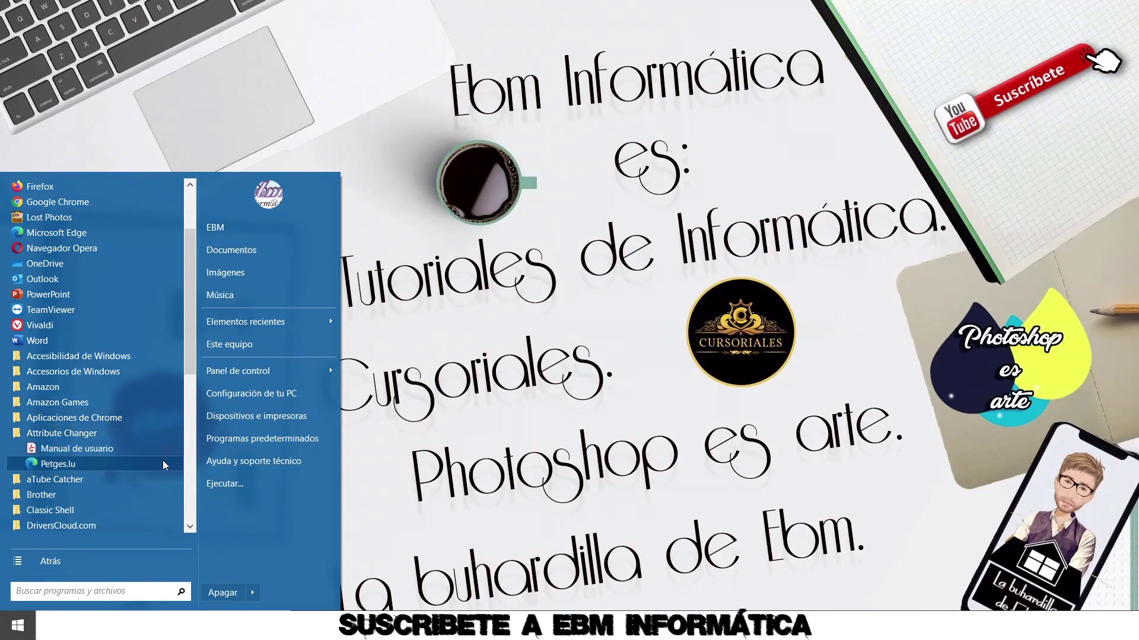
left_click(114, 450)
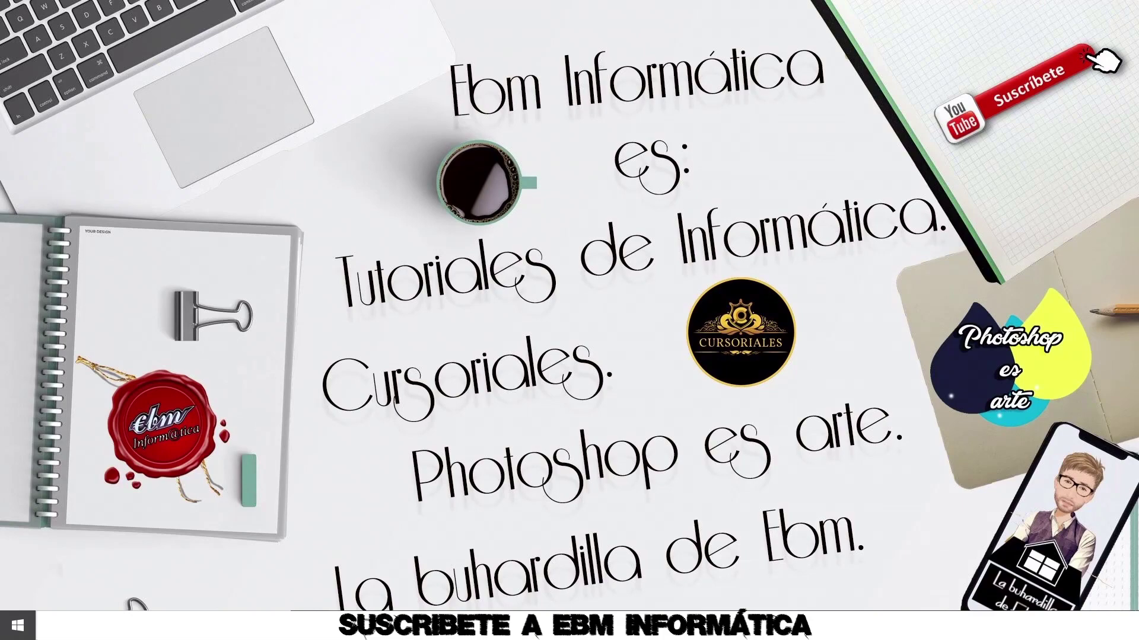
- In File Explorer, create a new text document named ZZZZ.txt in the Escritorio folder
key("super+e")
left_click(495, 87)
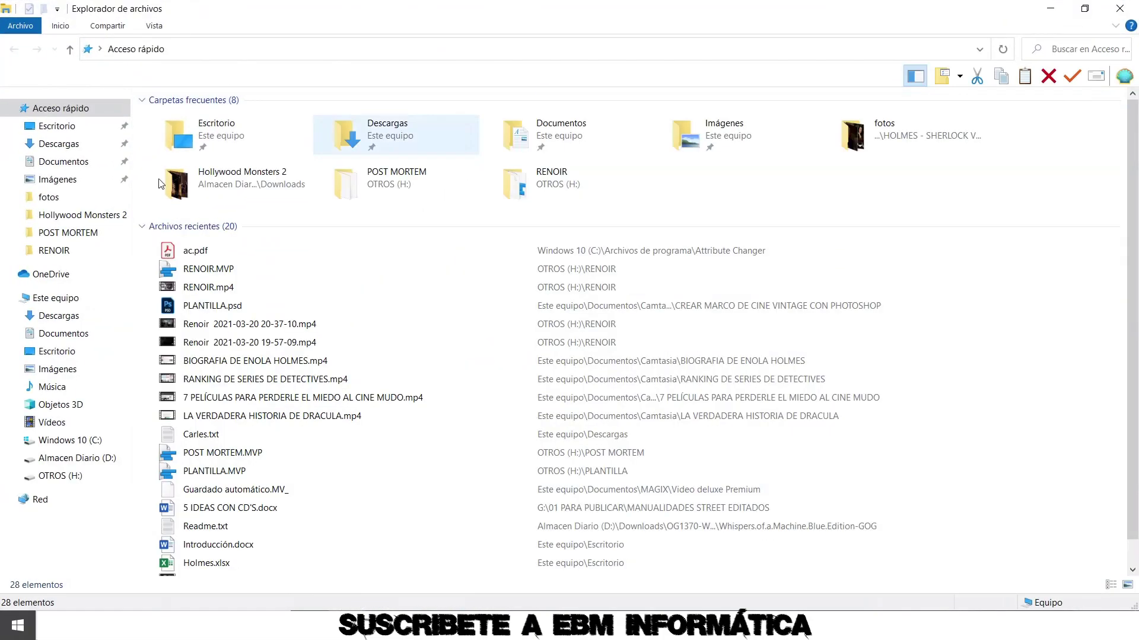
left_click(57, 125)
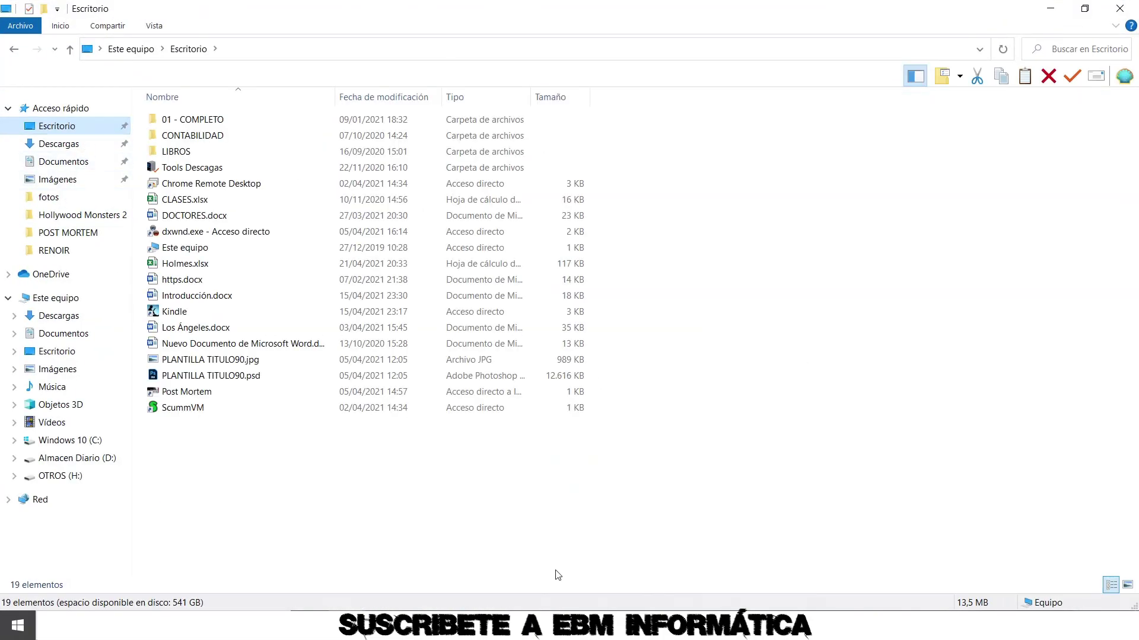
right_click(239, 466)
mouse_move(344, 432)
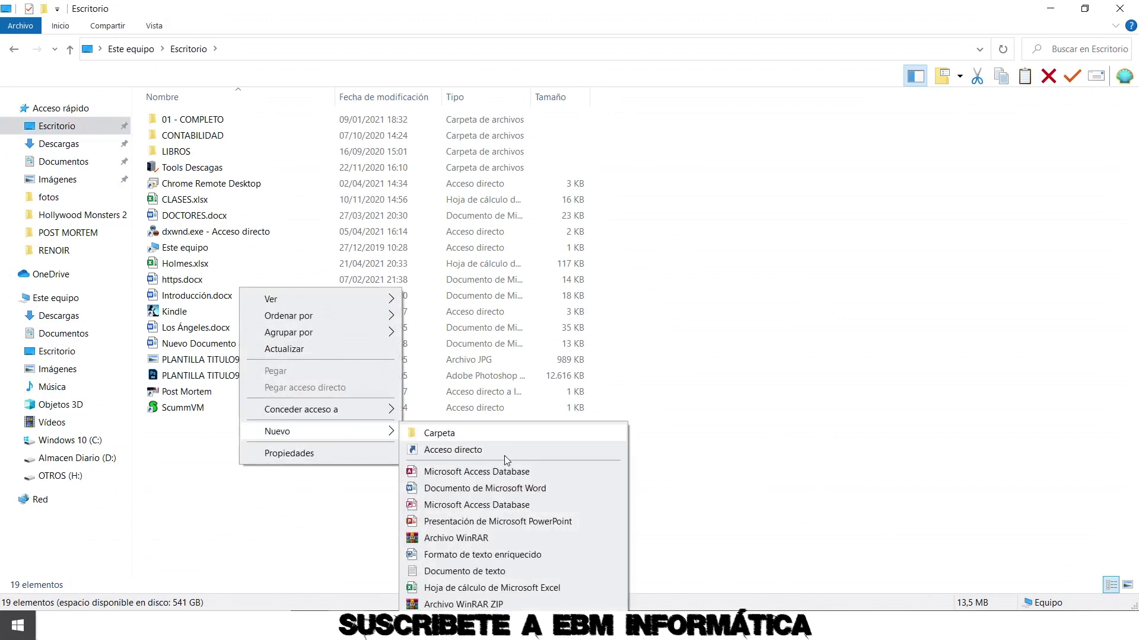
left_click(502, 571)
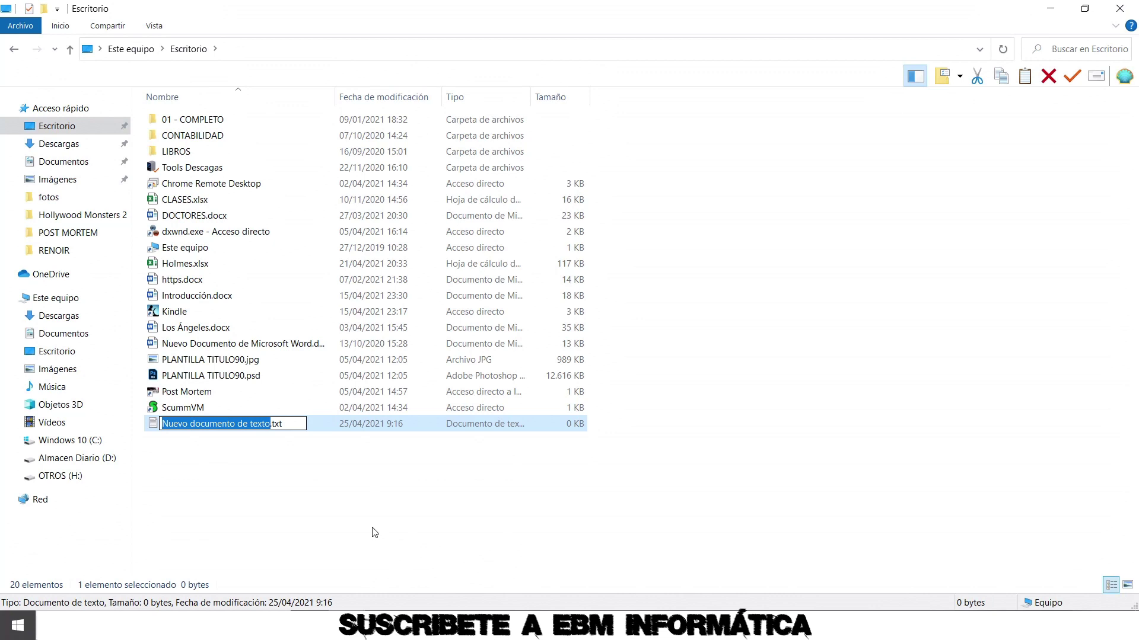
type("ZZZZ")
key("Return")
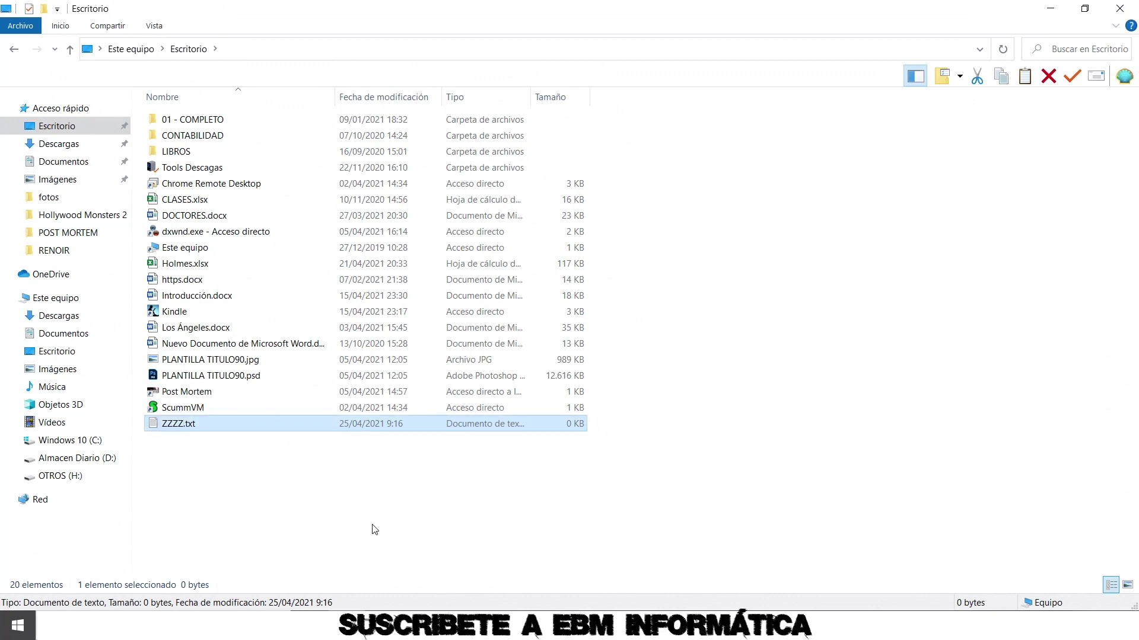
left_click(375, 529)
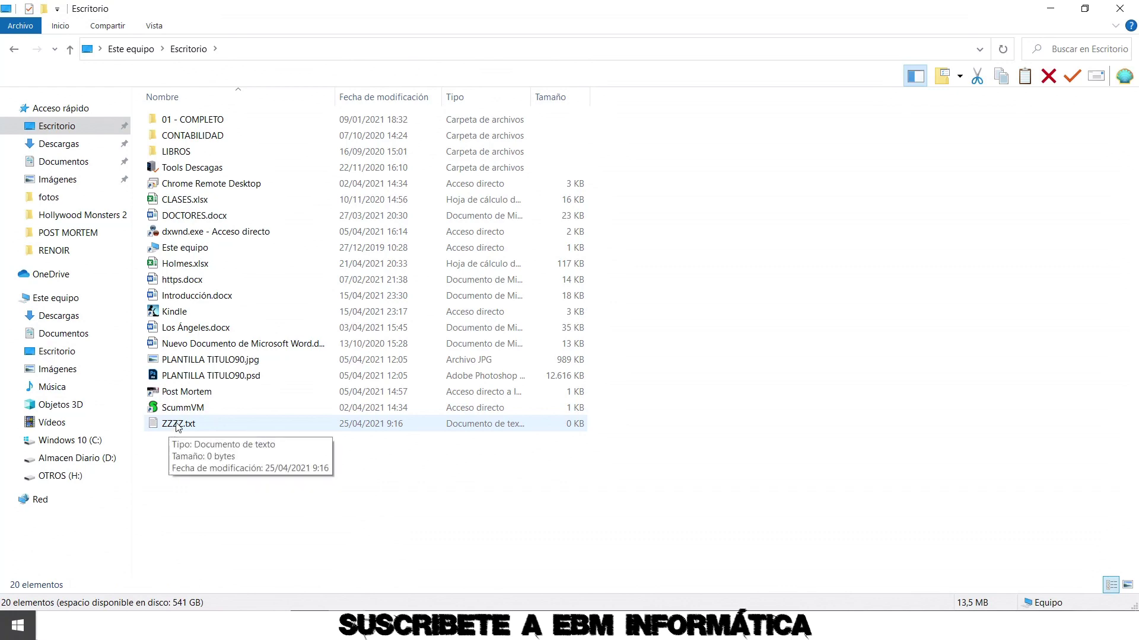
- Check the created, modified and last-access dates in the properties of ZZZZ.txt, and close the properties
left_click(175, 428)
right_click(192, 430)
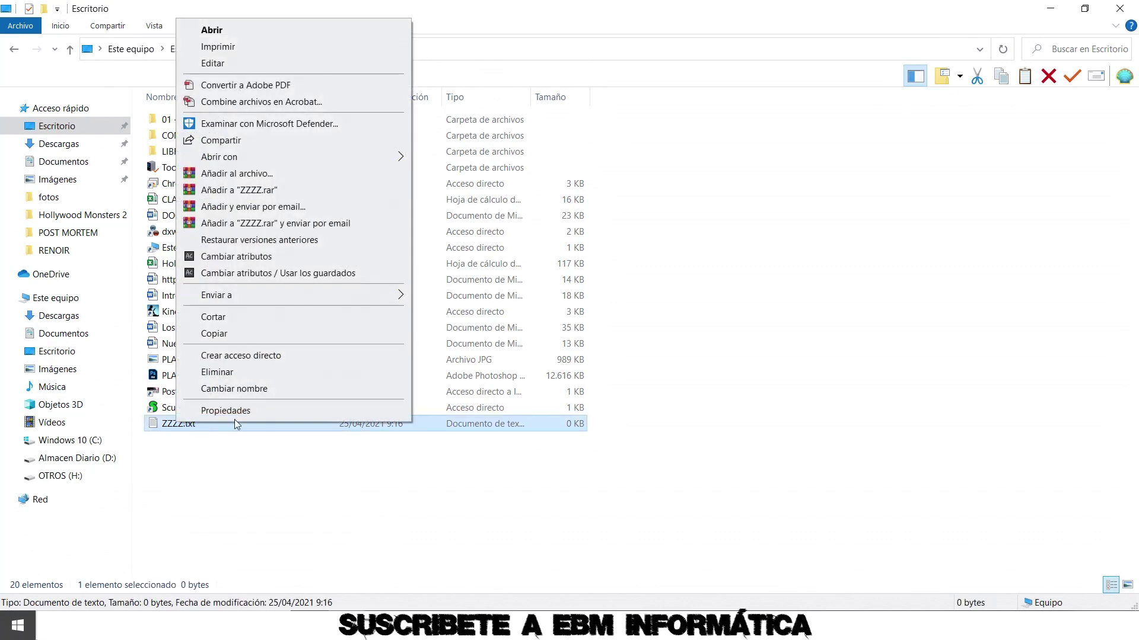
left_click(229, 410)
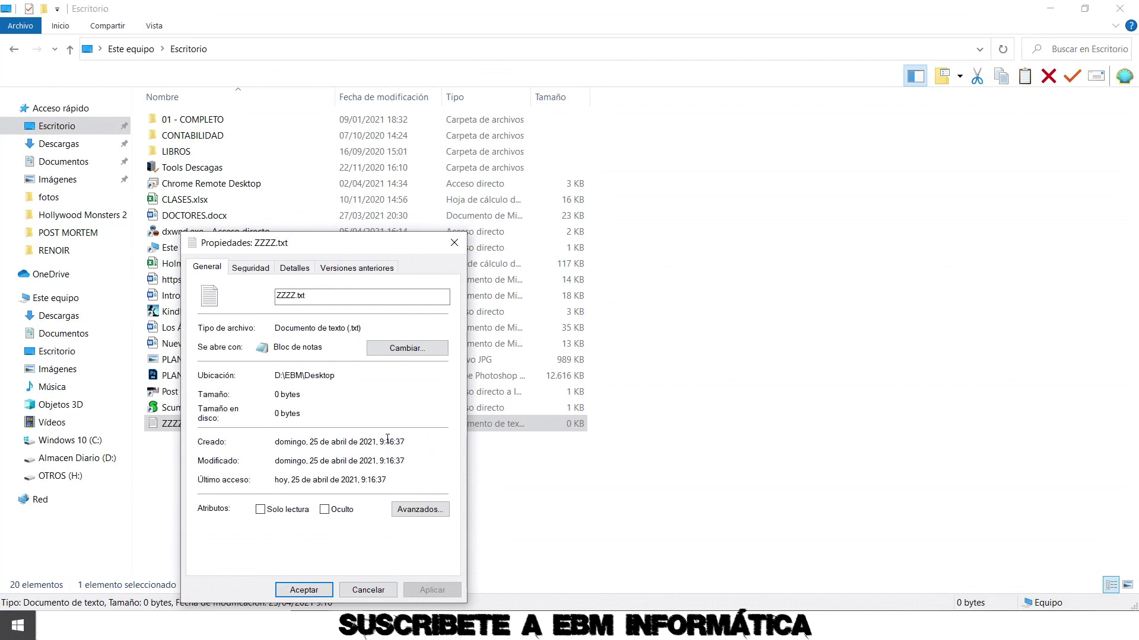
left_click(453, 243)
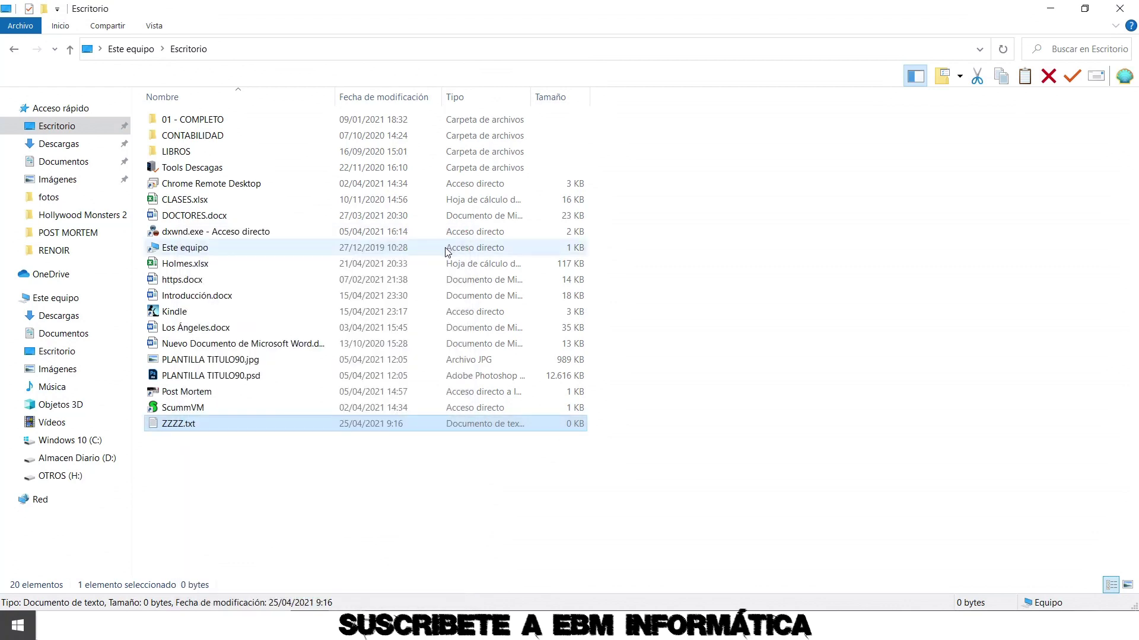
- Open Attribute Changer for ZZZZ.txt and review its name-format and date-and-time modification options, leaving date and time modification enabled
right_click(181, 426)
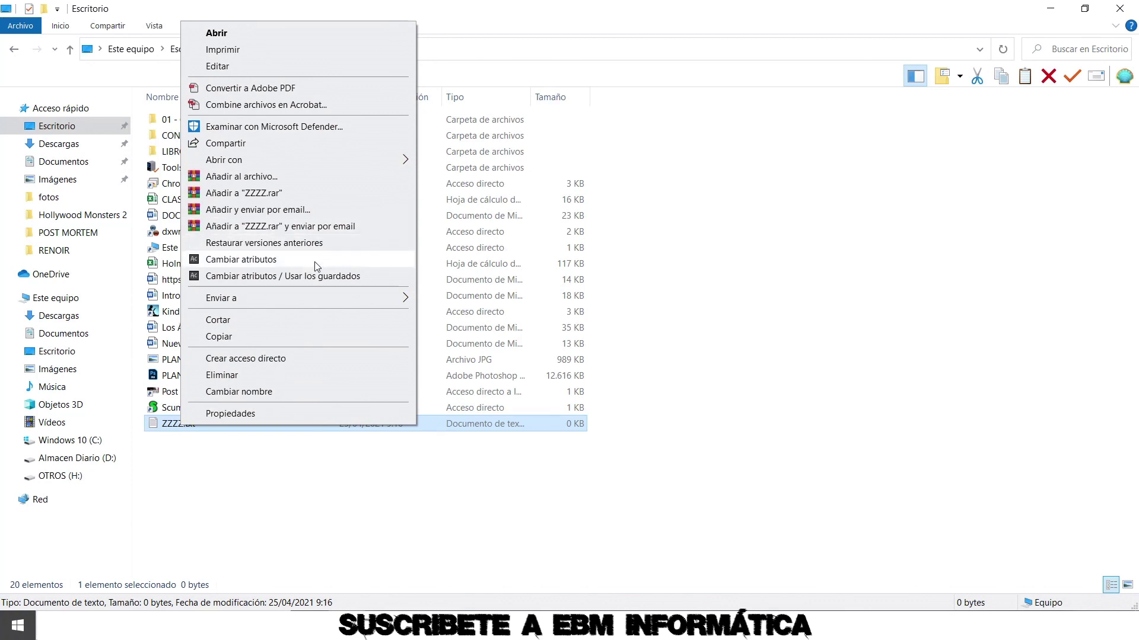
left_click(257, 263)
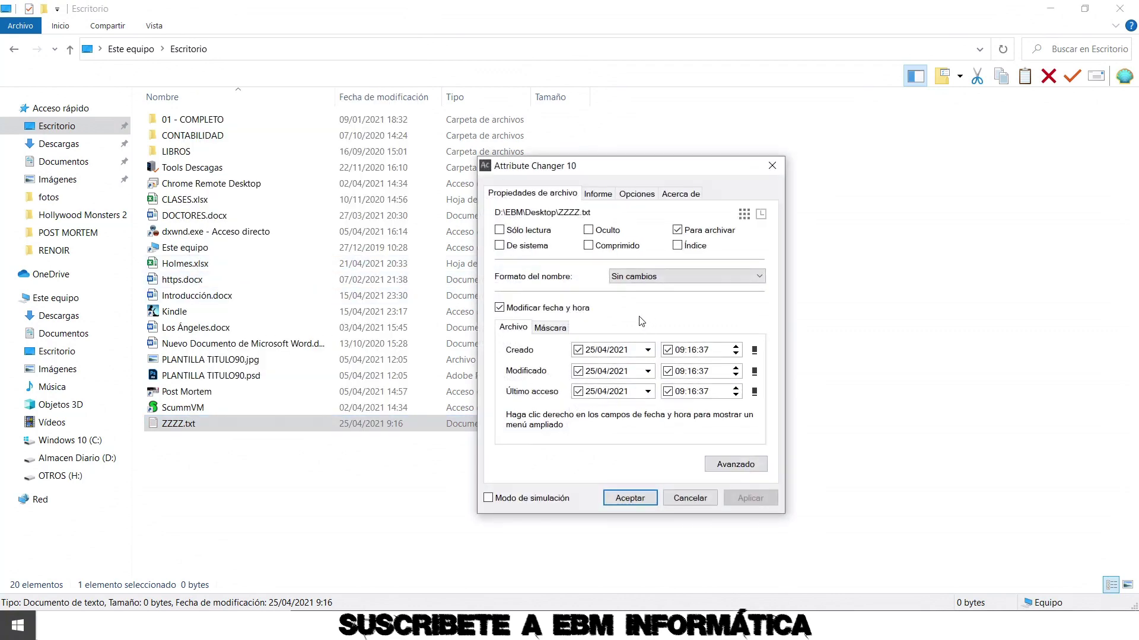
left_click(511, 309)
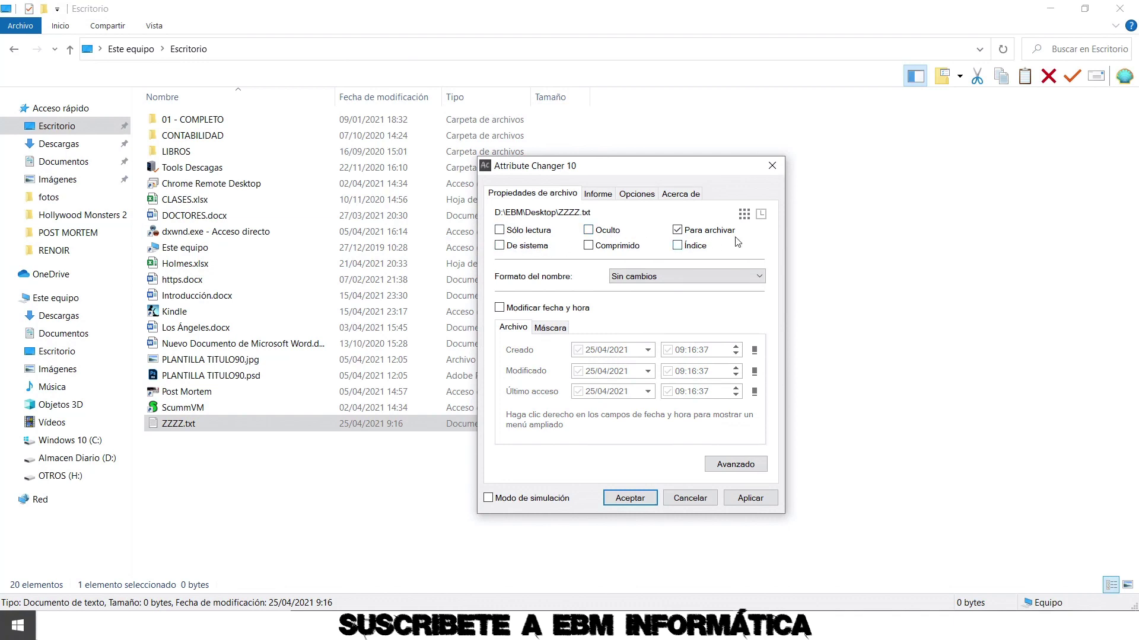
left_click(761, 278)
left_click(762, 277)
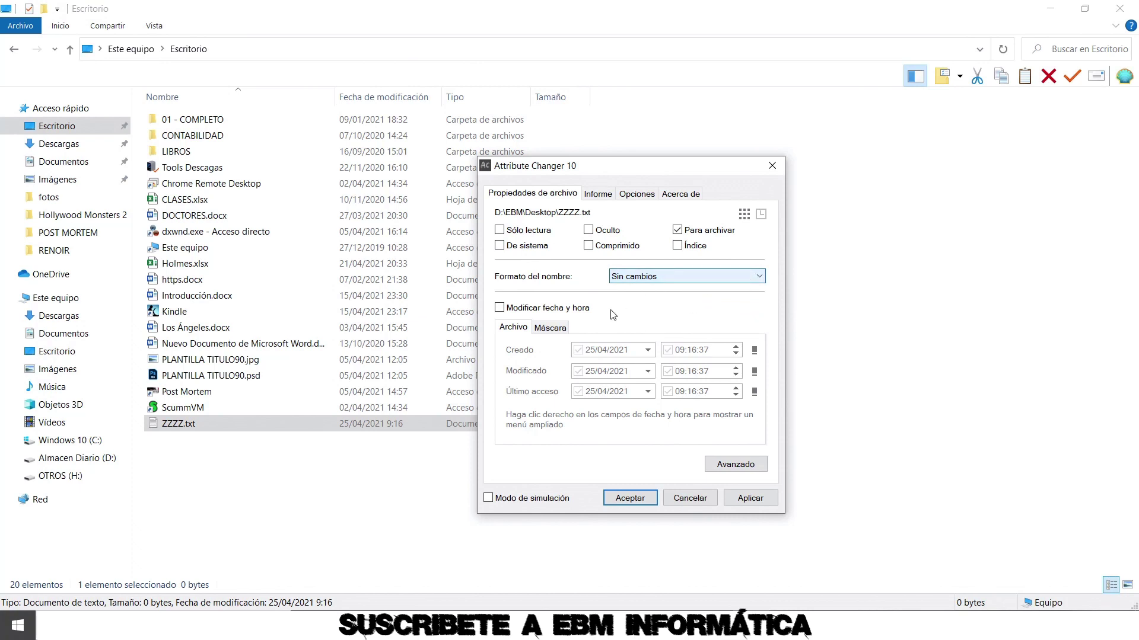
left_click(505, 313)
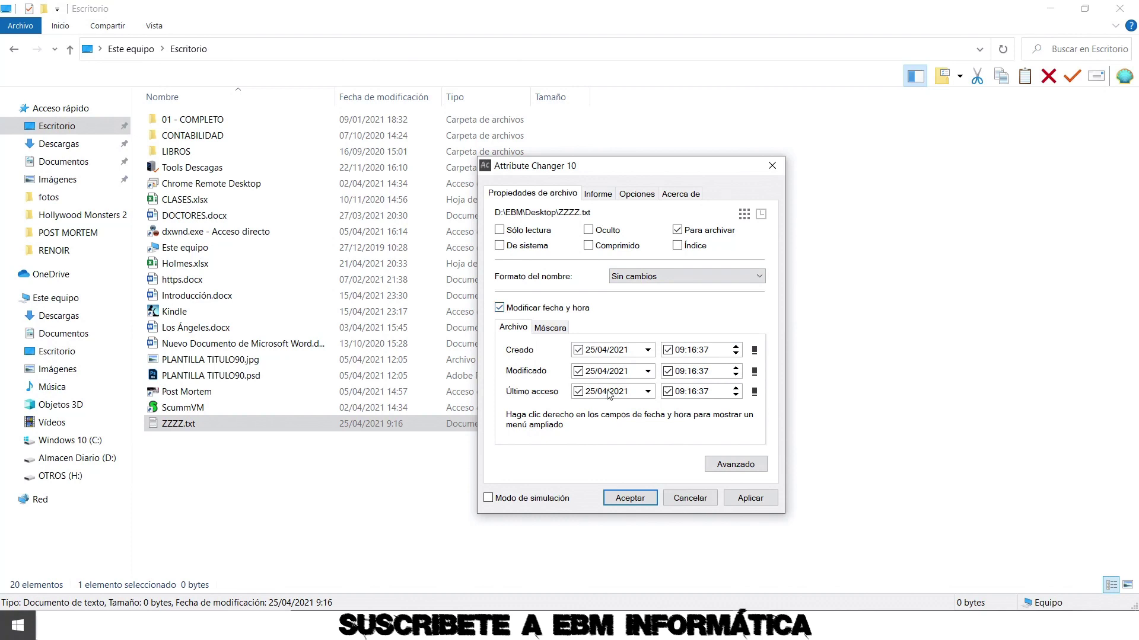
- Set the created date and time of ZZZZ.txt to 01/04/2021 05:16:37 and the modified date to 06/04/2021
left_click(648, 350)
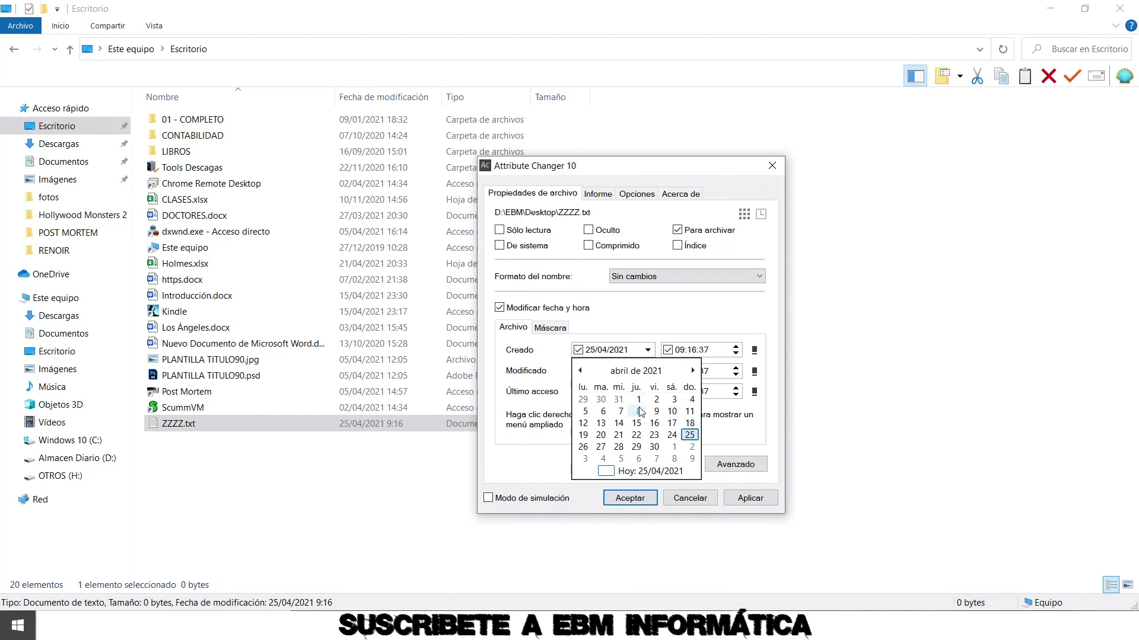
left_click(639, 399)
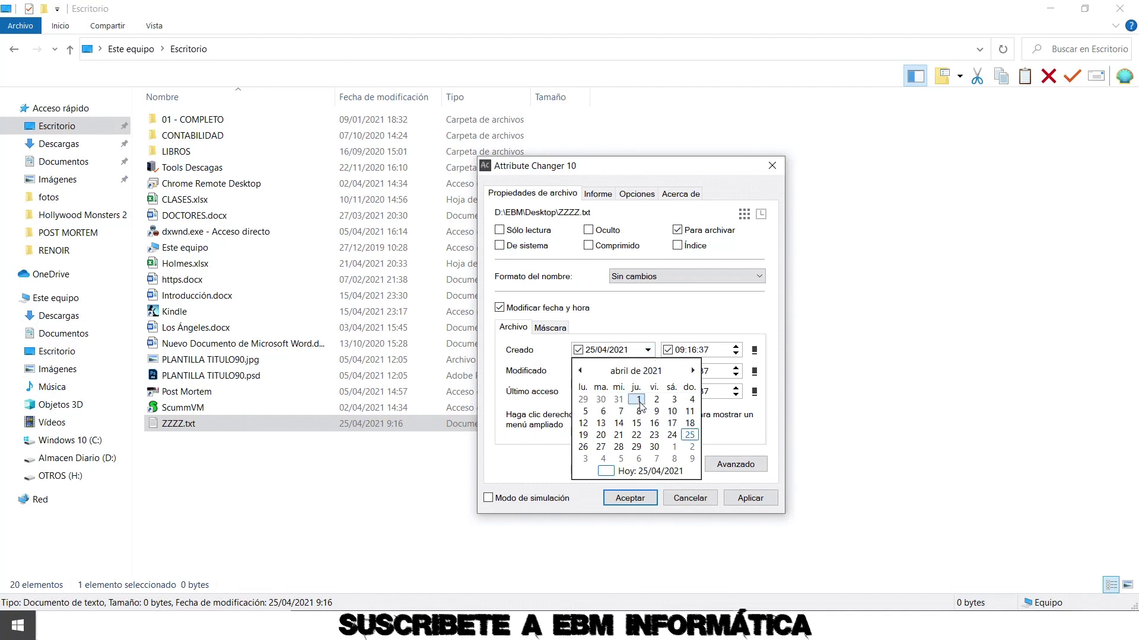
double_click(736, 354)
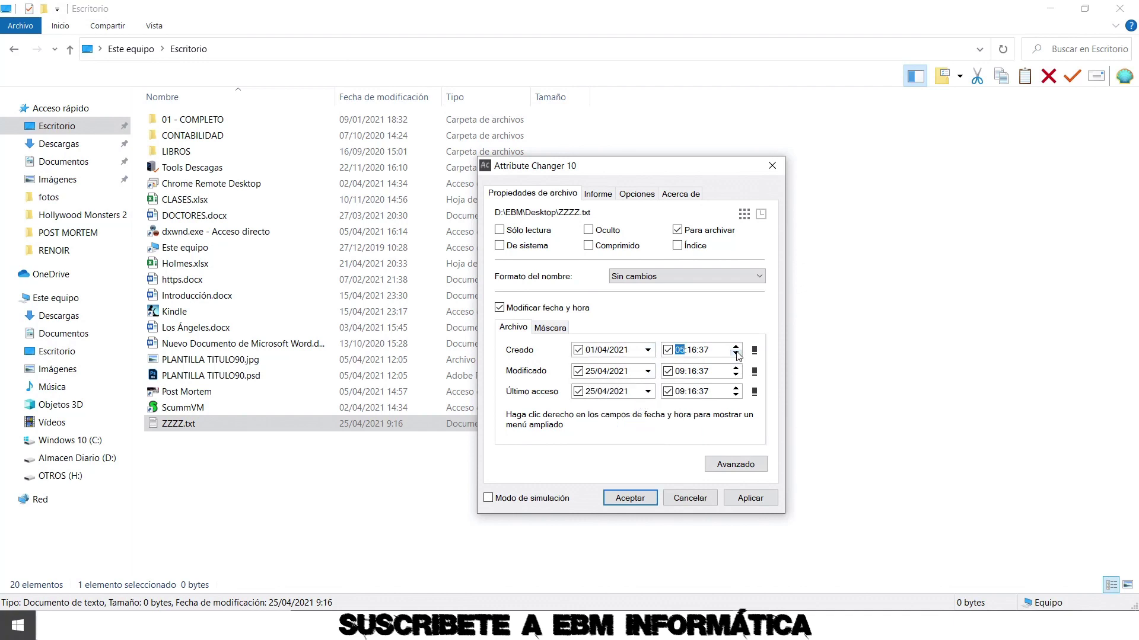
left_click(647, 373)
left_click(603, 433)
- Apply the new dates to ZZZZ.txt, accept the confirmation without simulation mode, and close Attribute Changer
left_click(745, 499)
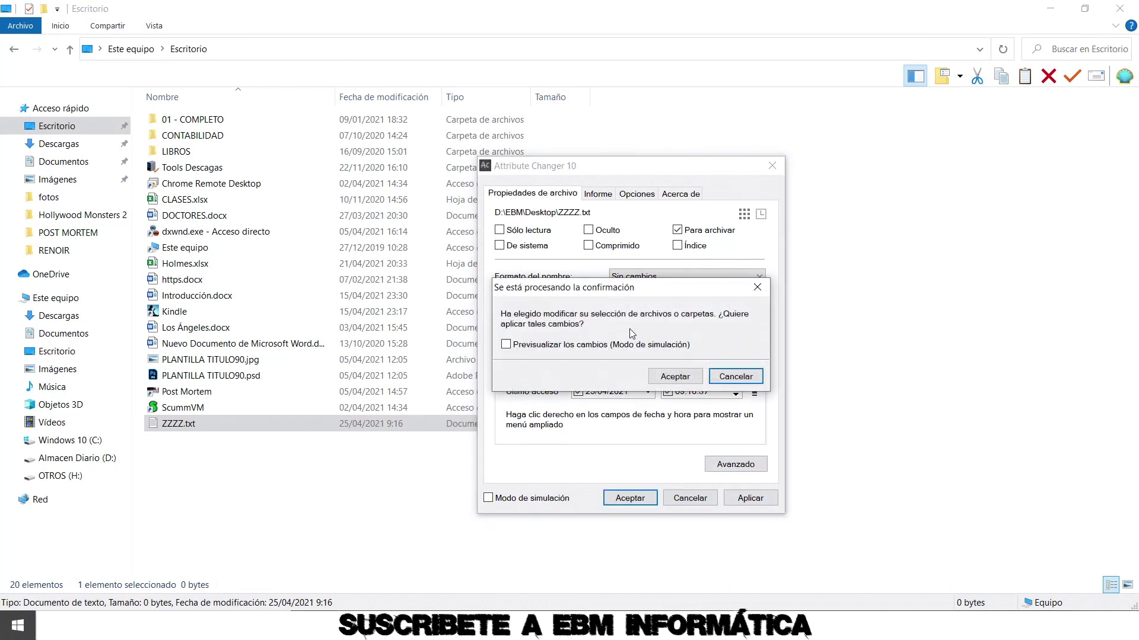
left_click(674, 379)
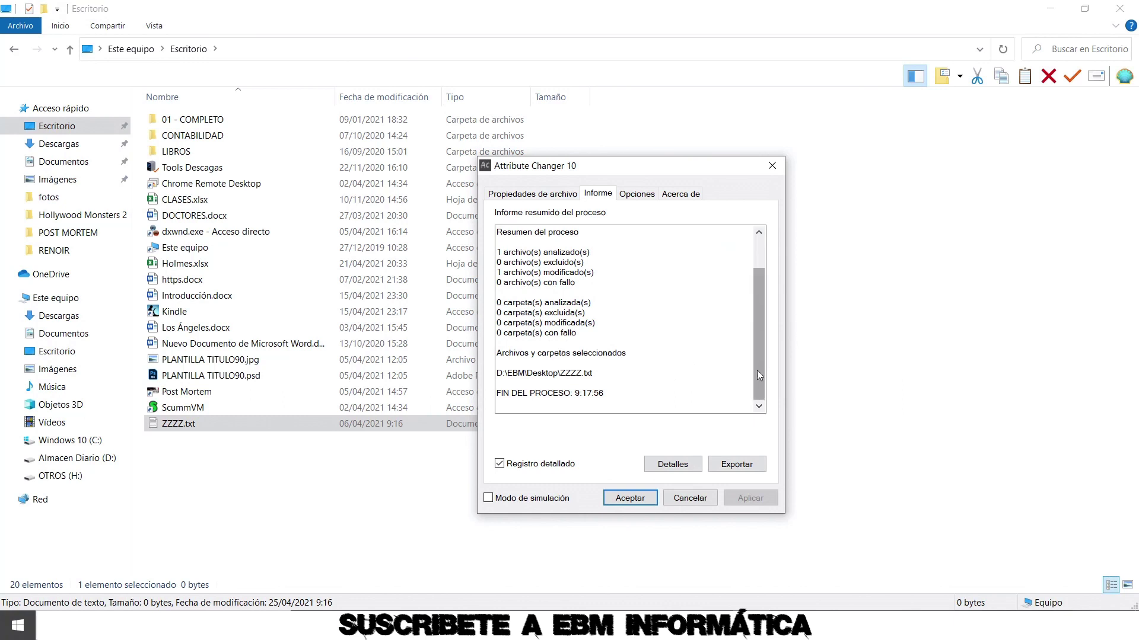
left_click(623, 498)
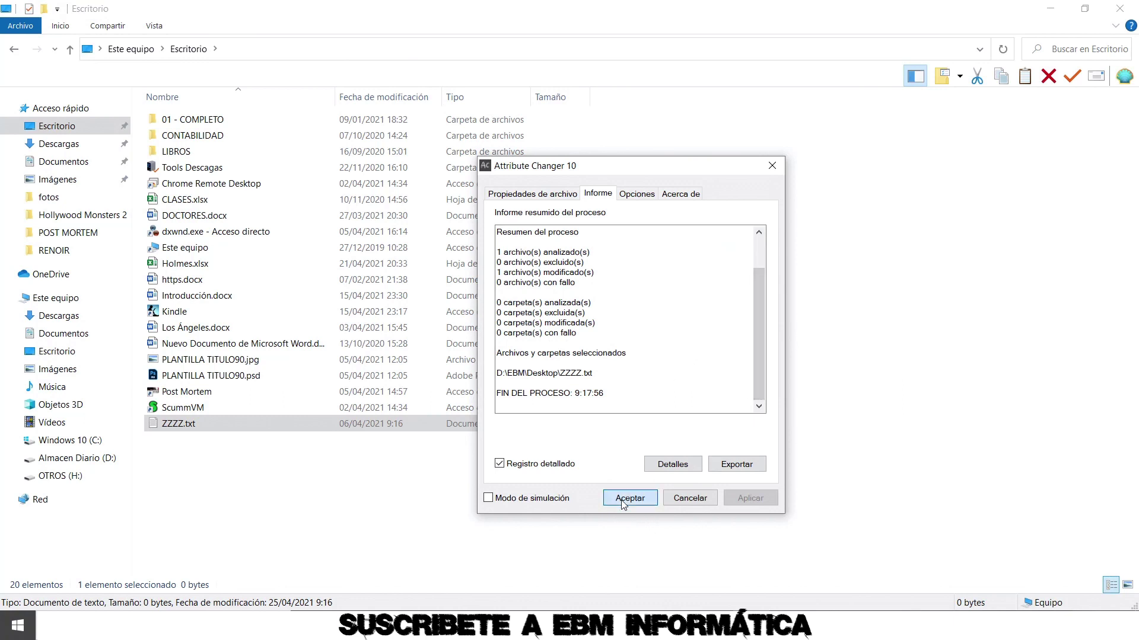
- Verify the created and modified dates of ZZZZ.txt in its file properties, and close the properties
right_click(358, 431)
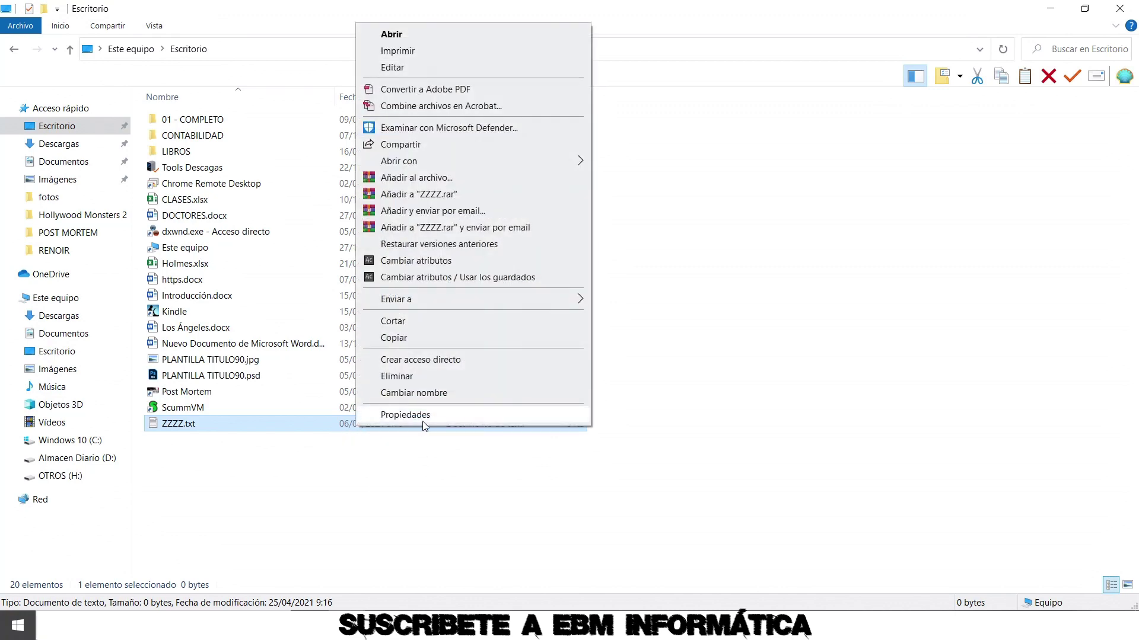
left_click(422, 421)
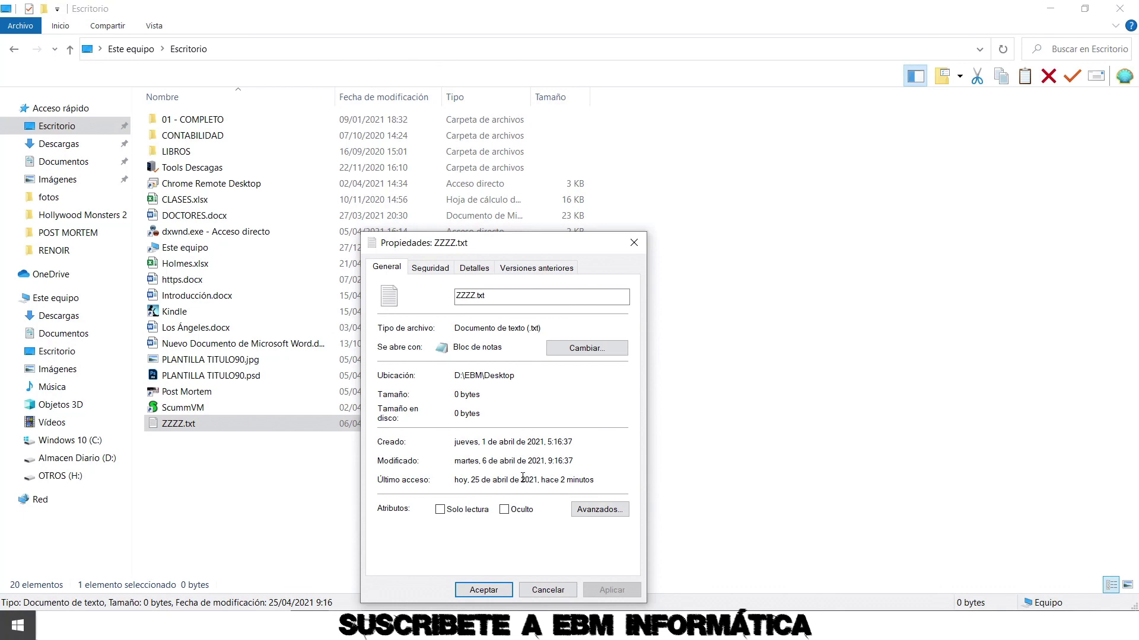
left_click(634, 243)
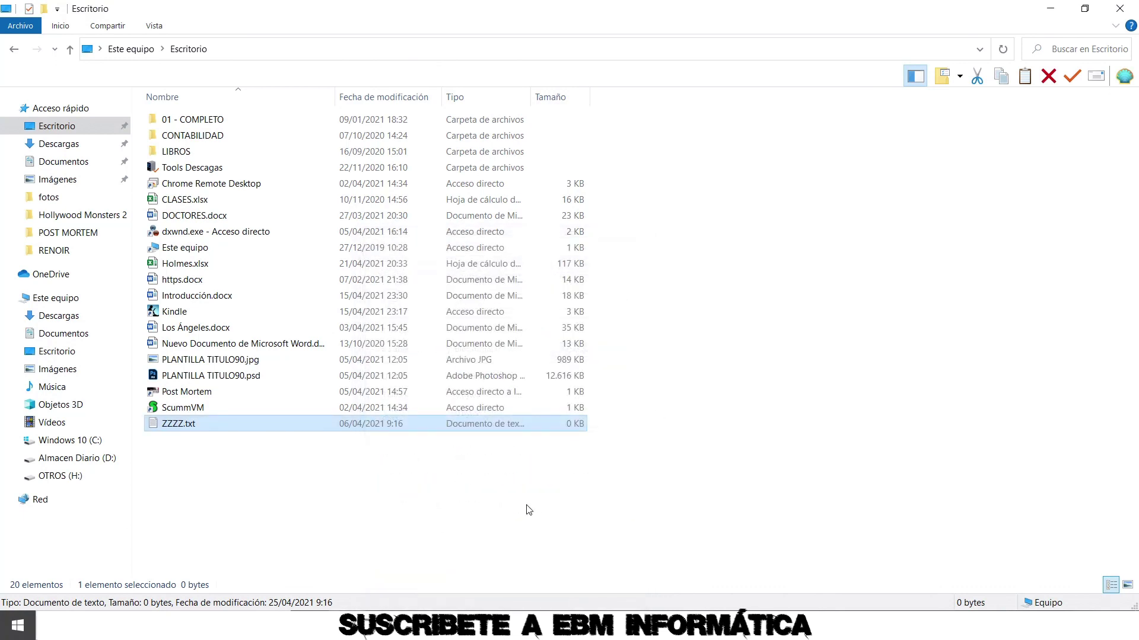
- Open Attribute Changer for ZZZZ.txt and set its created date to 29/03/2021
right_click(369, 428)
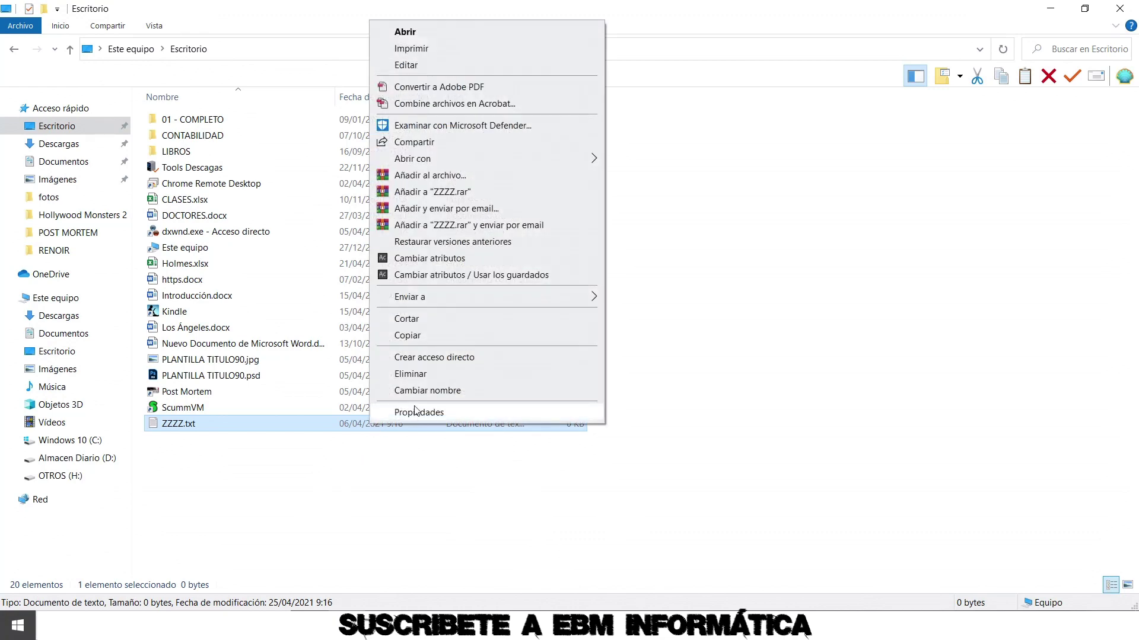
left_click(463, 260)
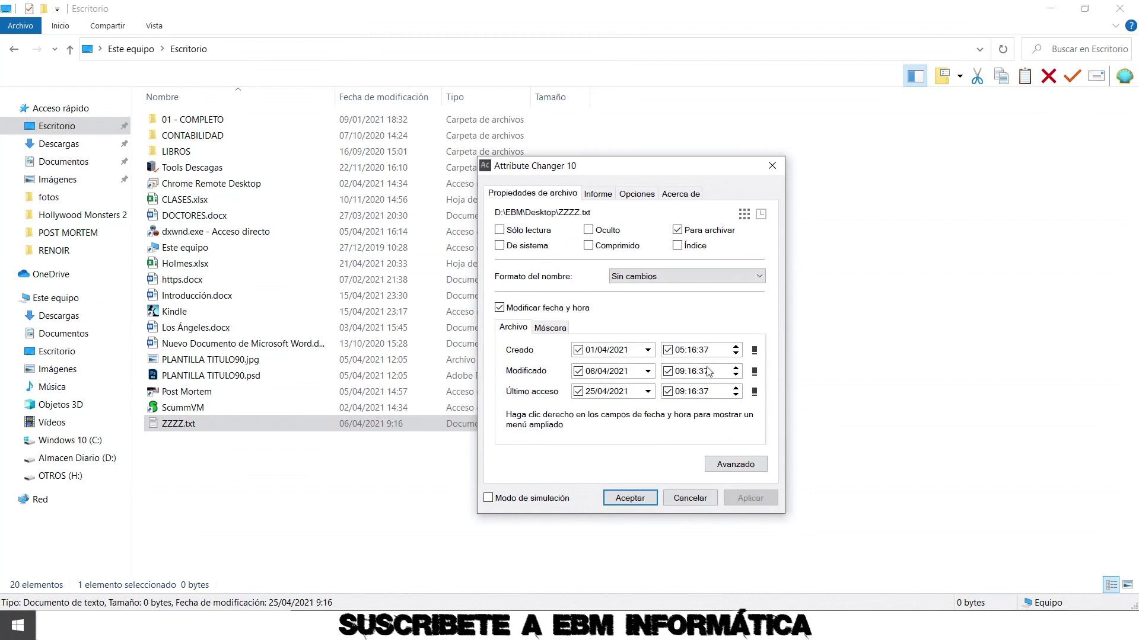
left_click(649, 352)
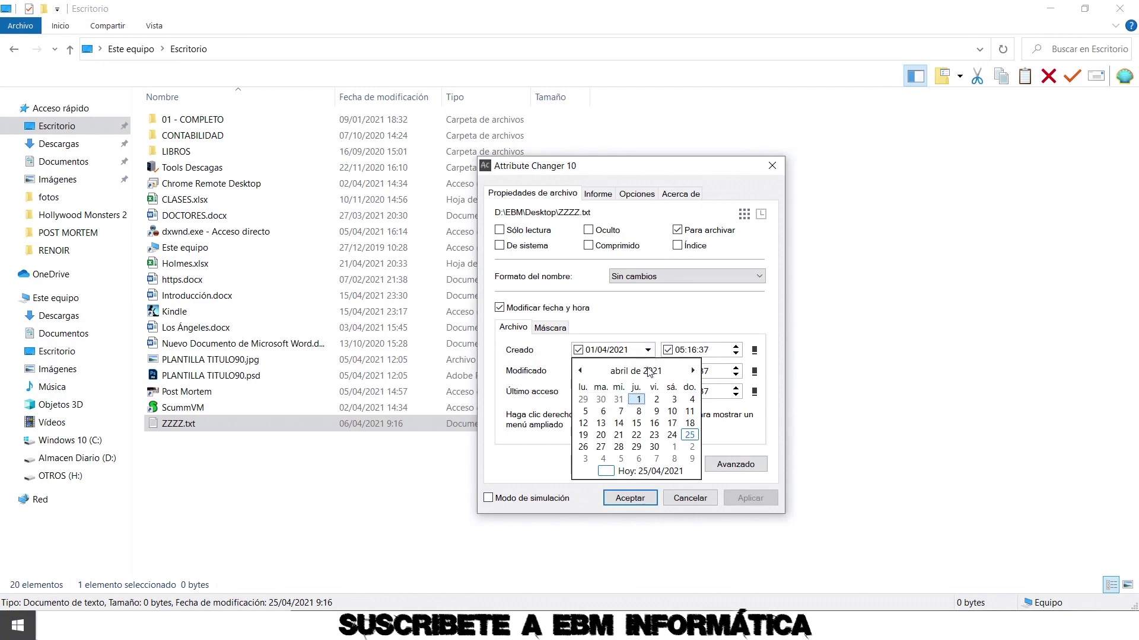
left_click(584, 400)
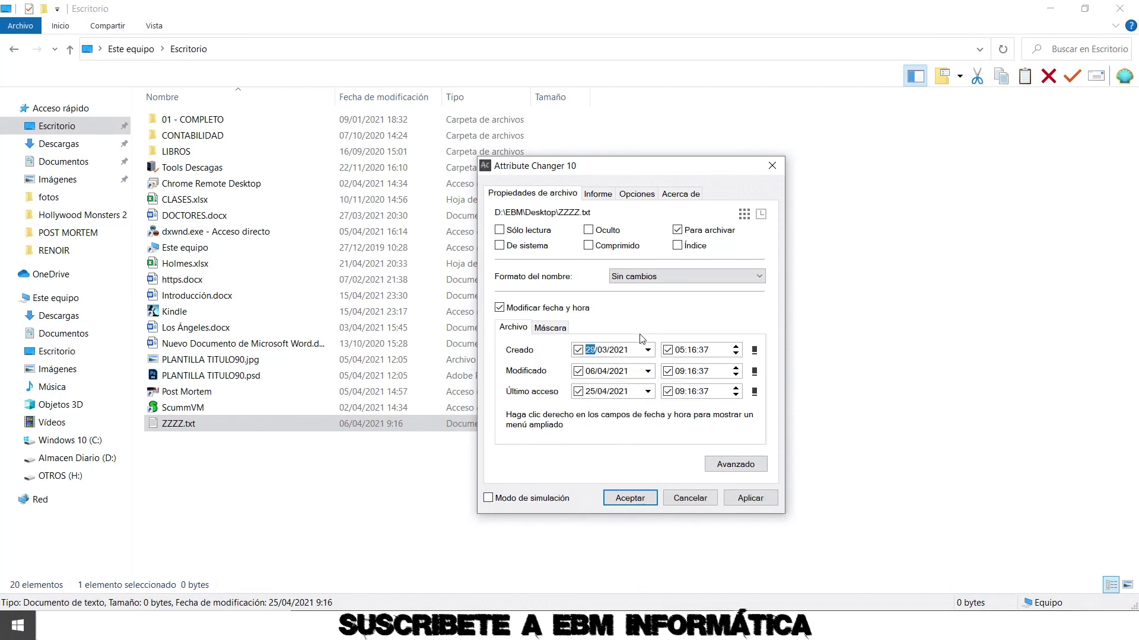
- Run the date change on ZZZZ.txt in simulation mode, review the before and after values in the detailed report, and close the report
left_click(487, 497)
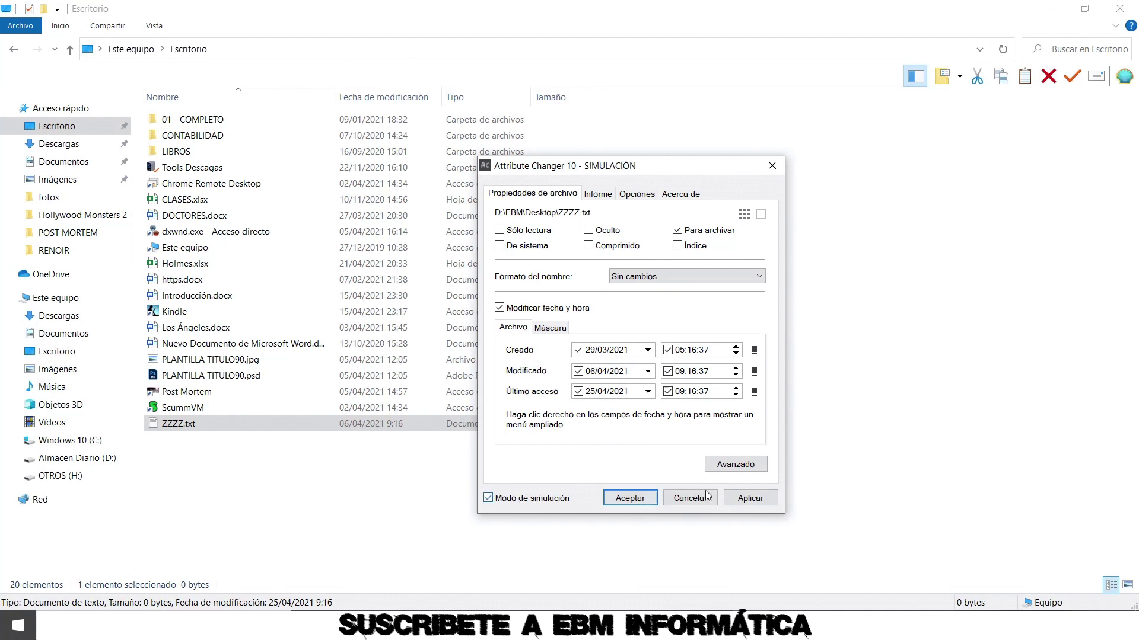
left_click(740, 500)
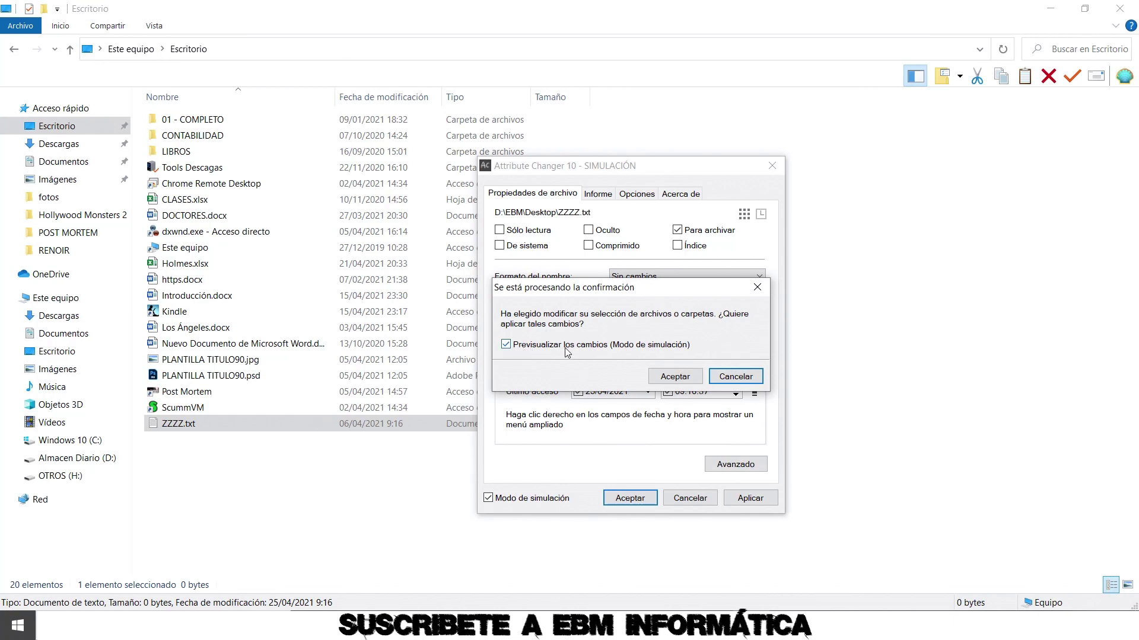
left_click(663, 378)
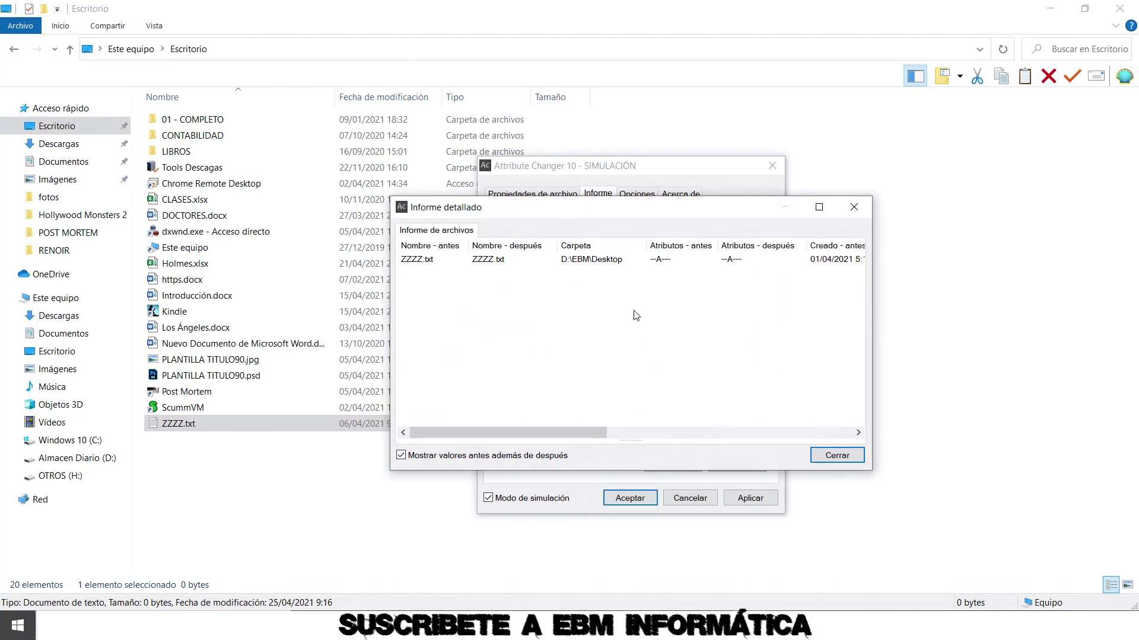
left_click_drag(581, 432, 844, 431)
scroll(845, 436, "left", 10)
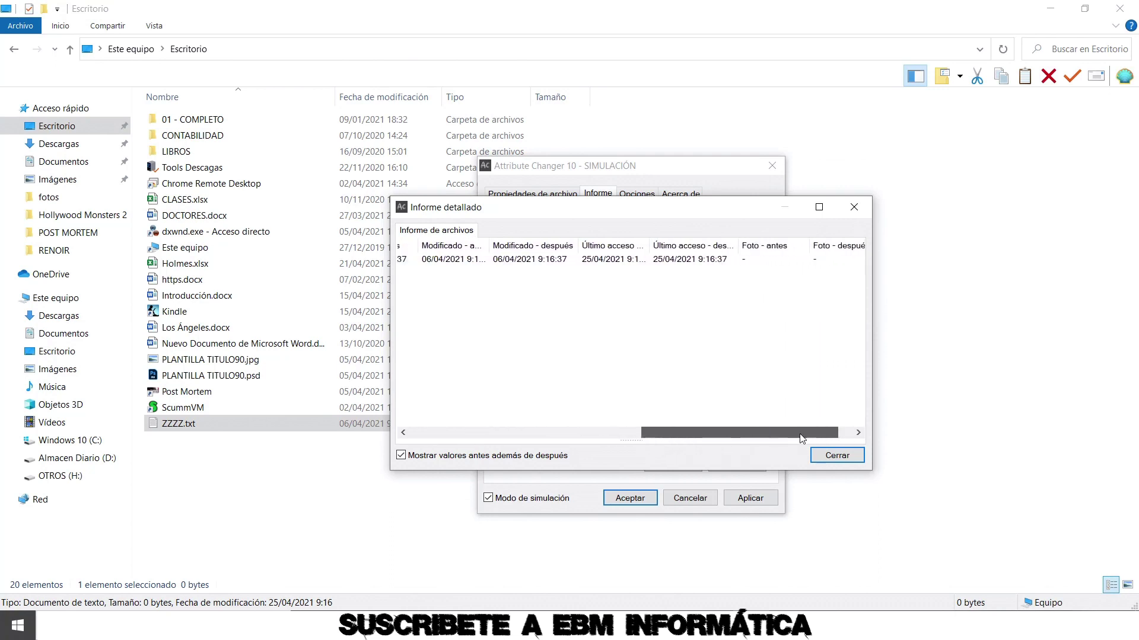
left_click(848, 456)
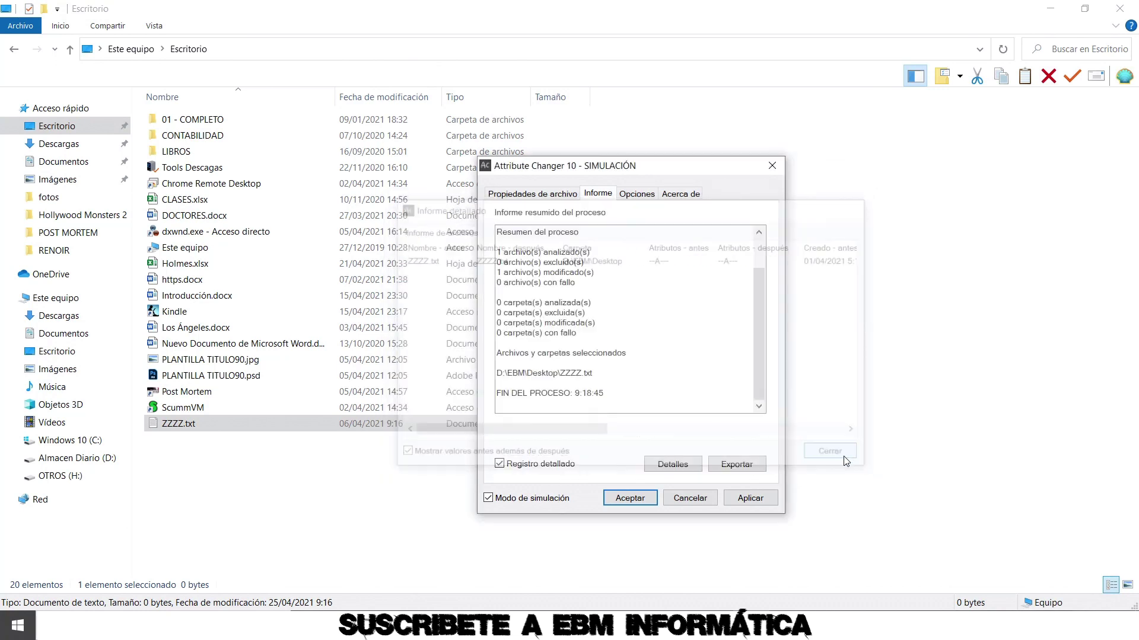
- Turn off simulation mode, apply the date change to ZZZZ.txt for real, and close Attribute Changer
left_click(552, 498)
left_click(630, 499)
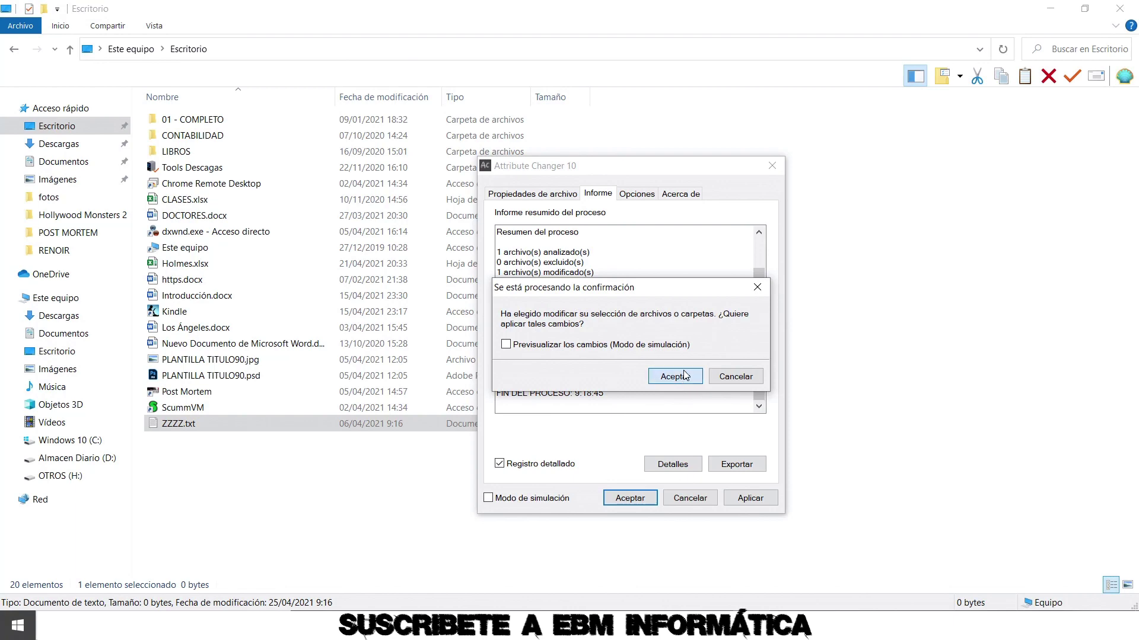
left_click(676, 380)
left_click(644, 503)
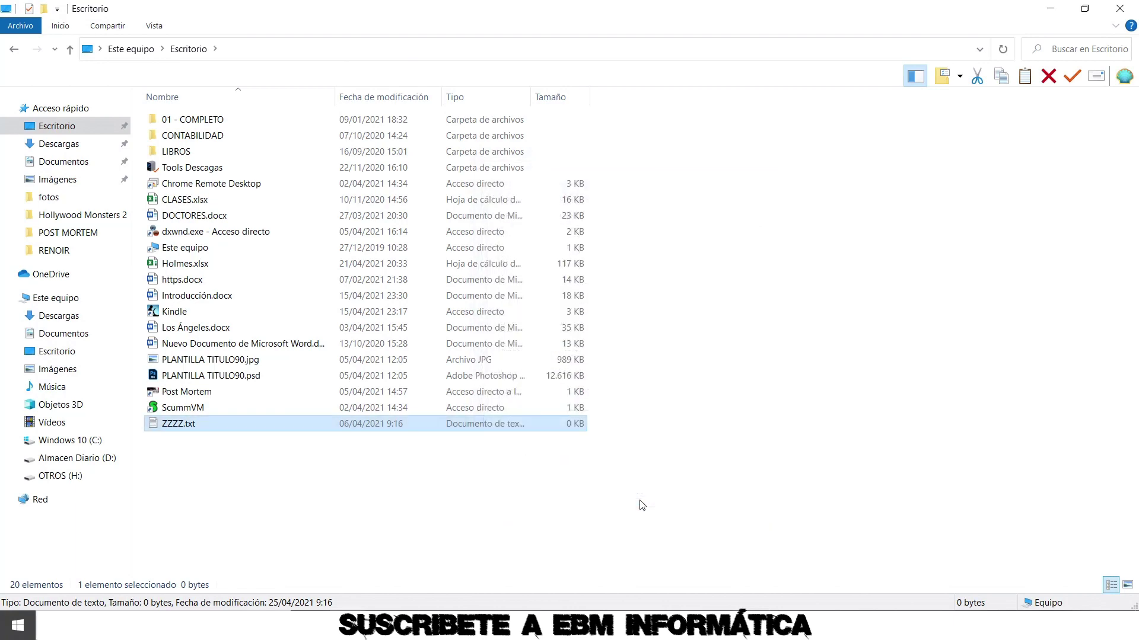
- Check the created and modified dates of ZZZZ.txt in its file properties, and close them
right_click(357, 430)
left_click(436, 419)
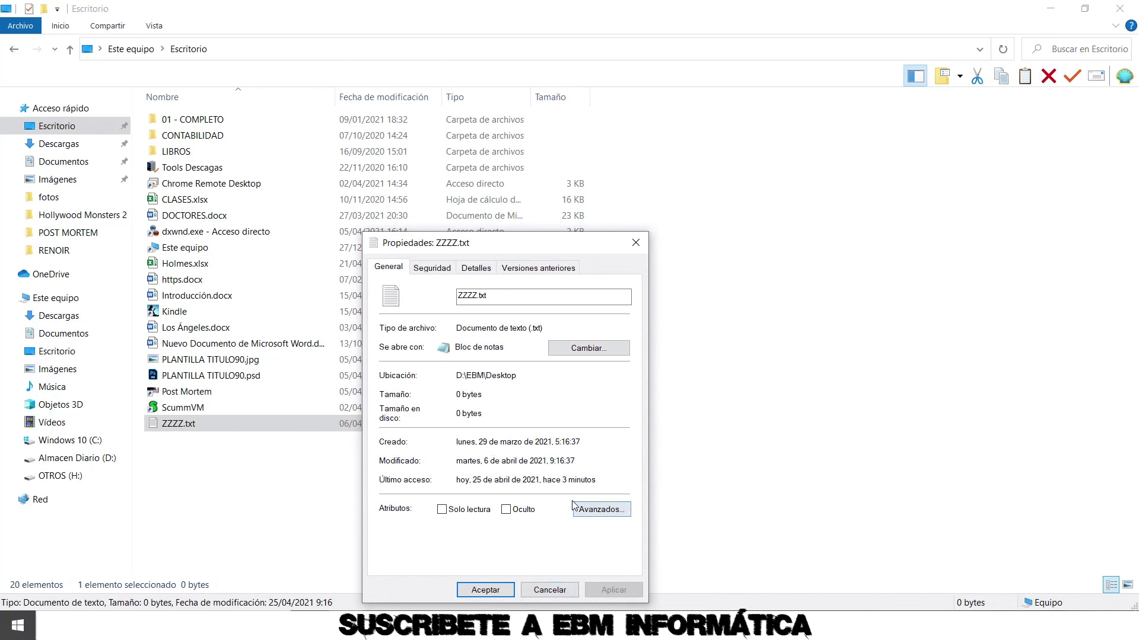
left_click(557, 592)
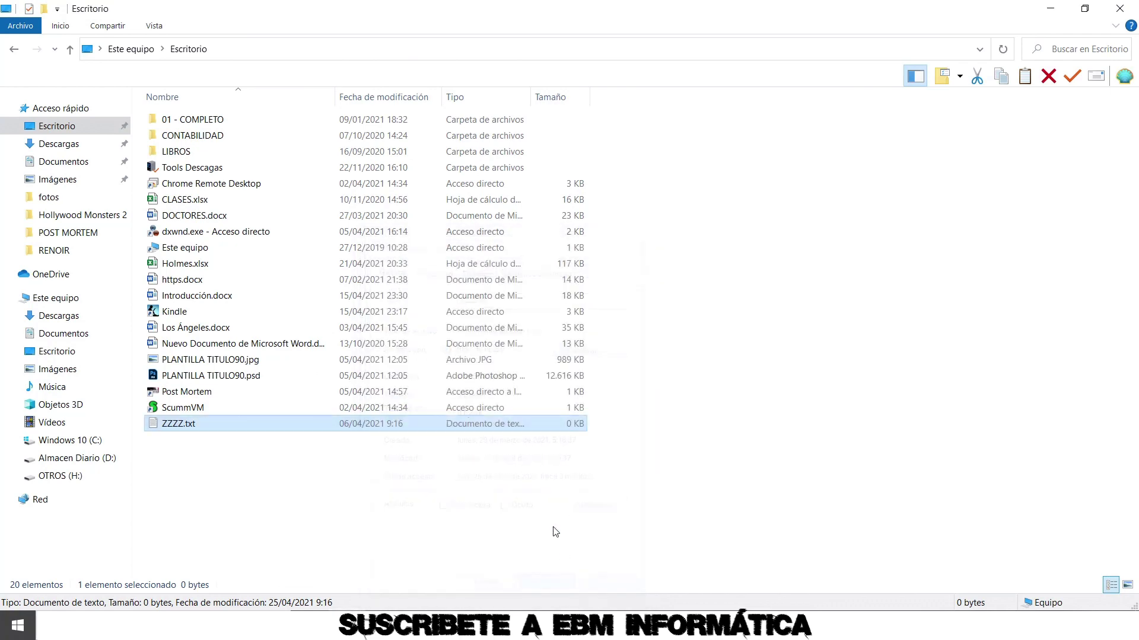
- Open ZZZZ.txt in Notepad and close it unedited, and recheck the dates in its file properties
double_click(188, 423)
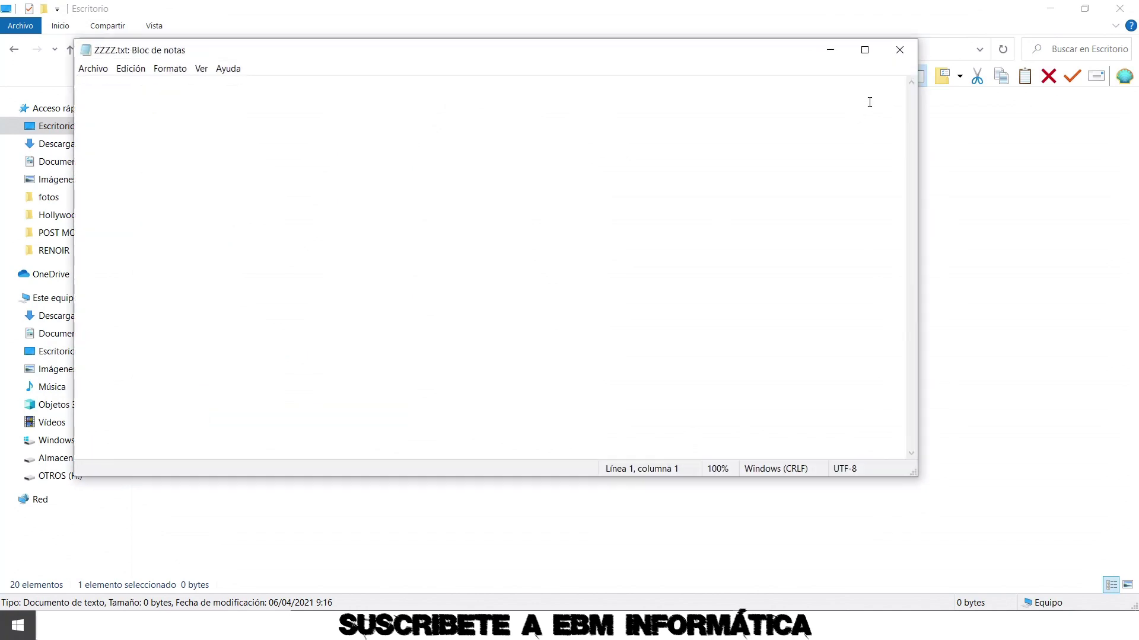
left_click(899, 50)
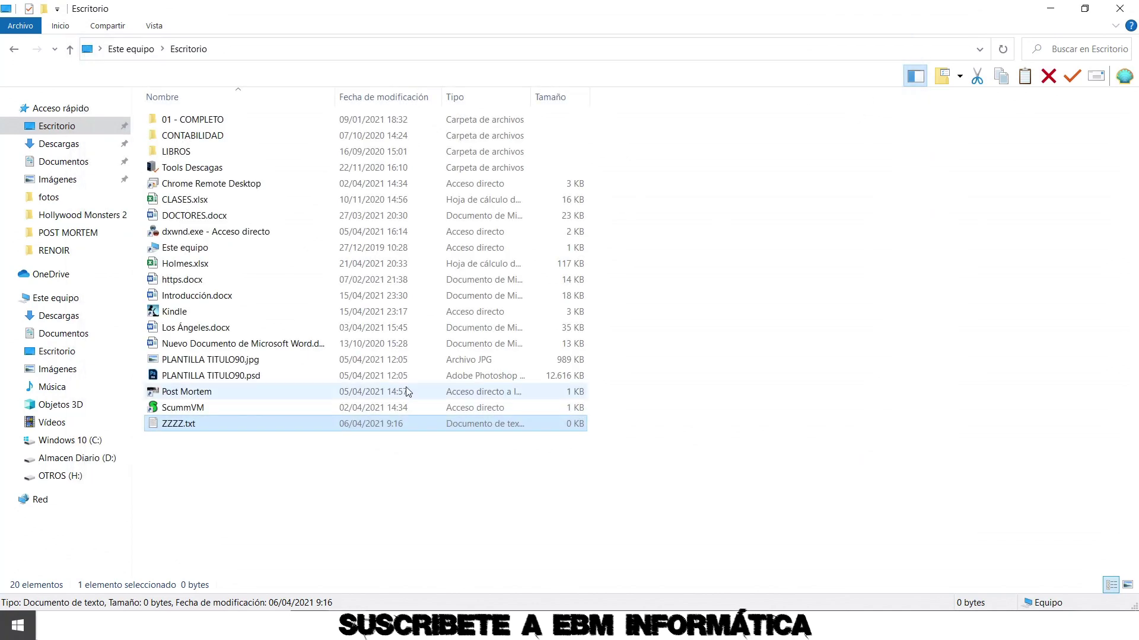
right_click(376, 426)
left_click(449, 415)
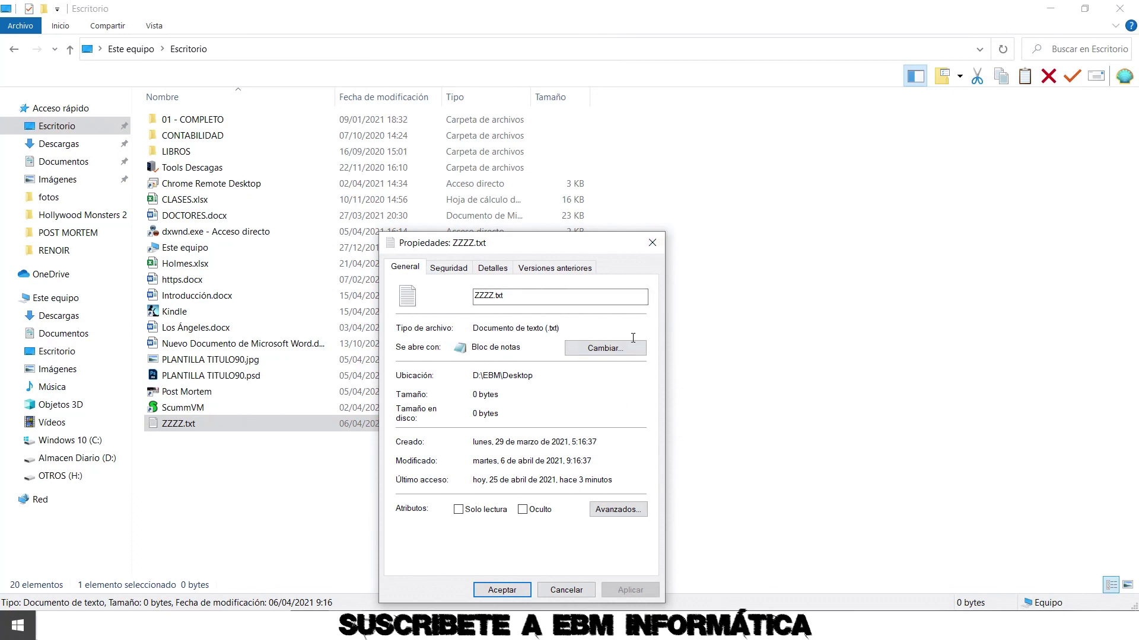
left_click(653, 243)
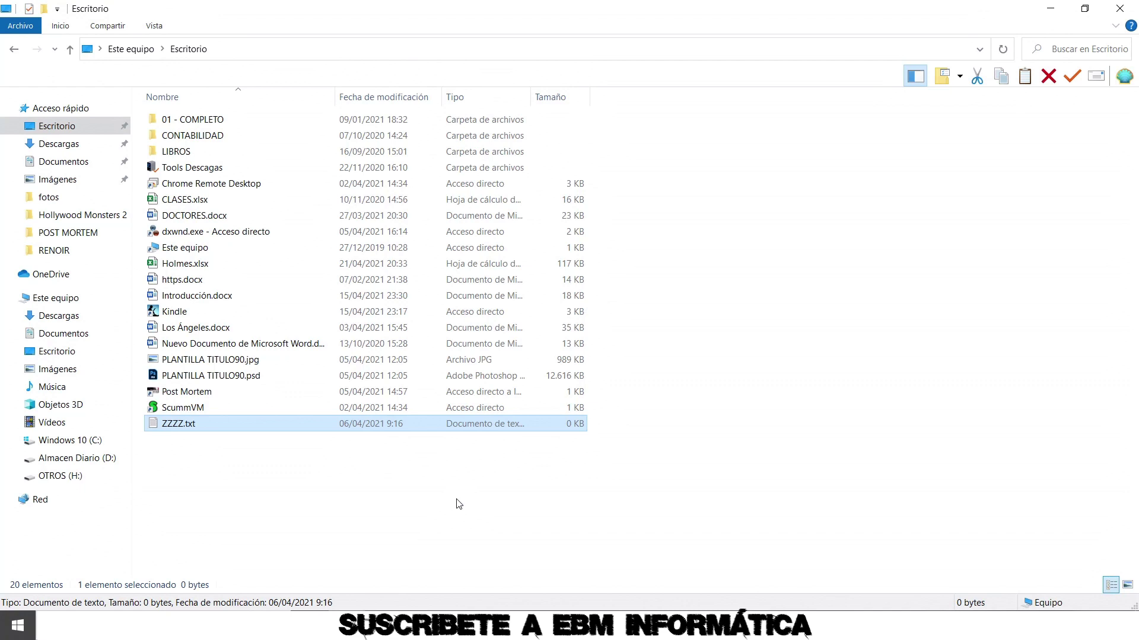
- Review the advanced file filter settings of Attribute Changer for ZZZZ.txt, covering date, size, attributes and file names, and cancel the filter
right_click(254, 432)
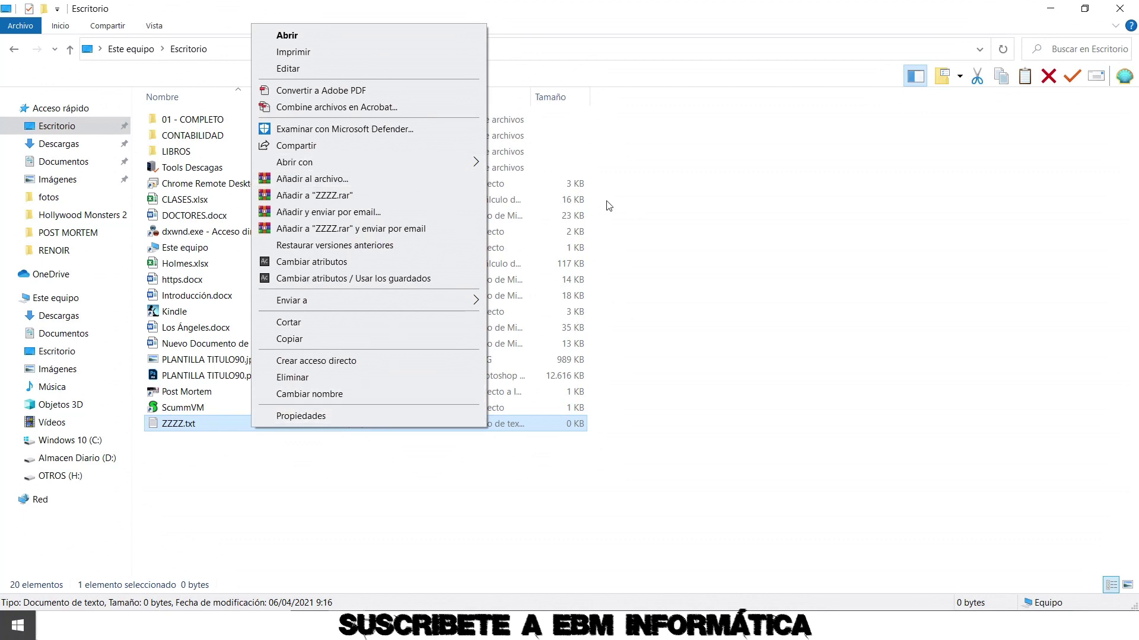
left_click(389, 267)
left_click(736, 463)
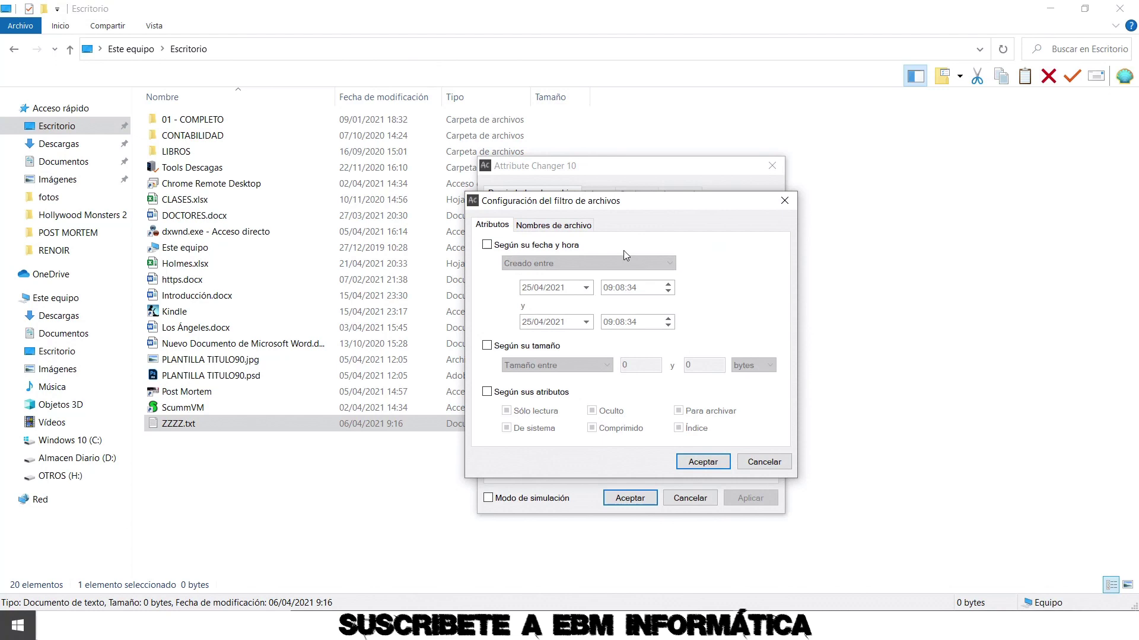
left_click(562, 246)
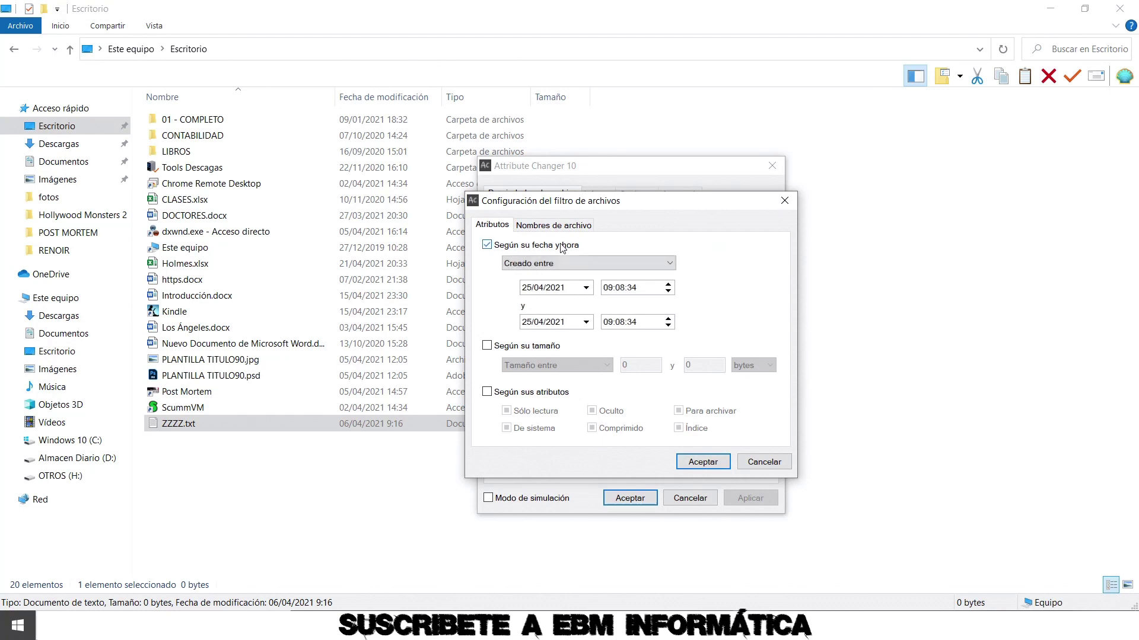
left_click(535, 351)
left_click(535, 350)
left_click(533, 394)
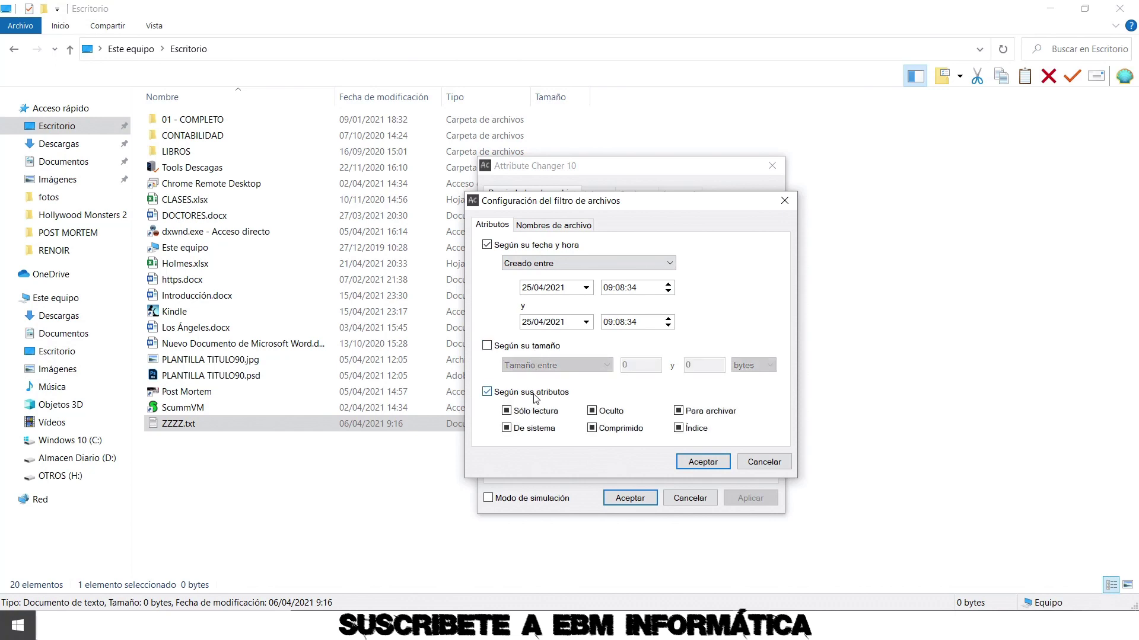
left_click(551, 225)
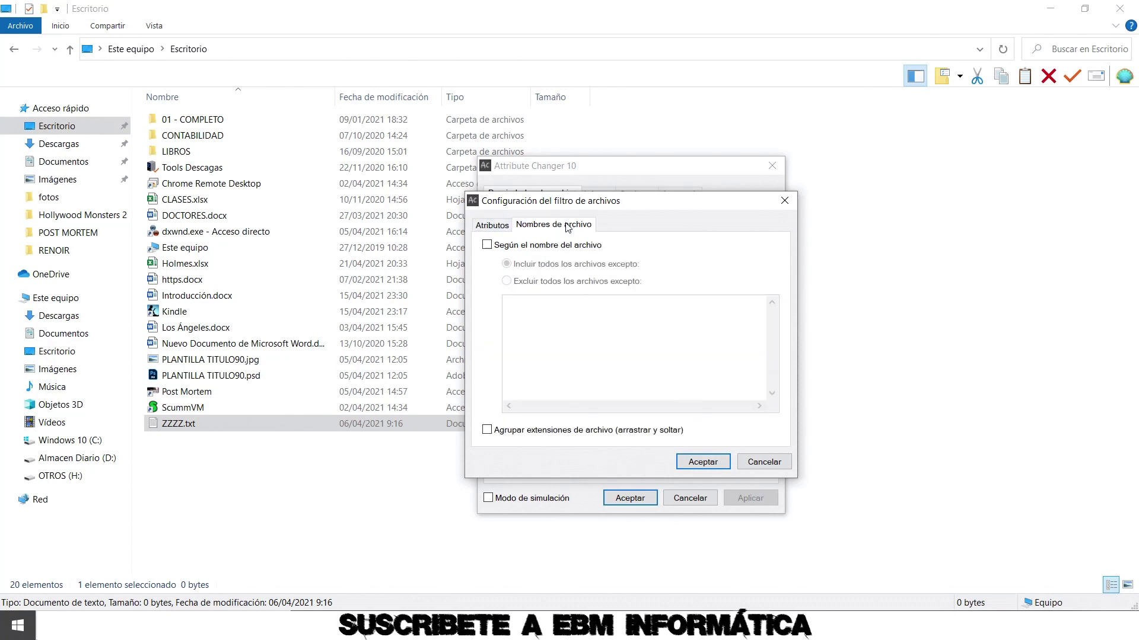
left_click(491, 228)
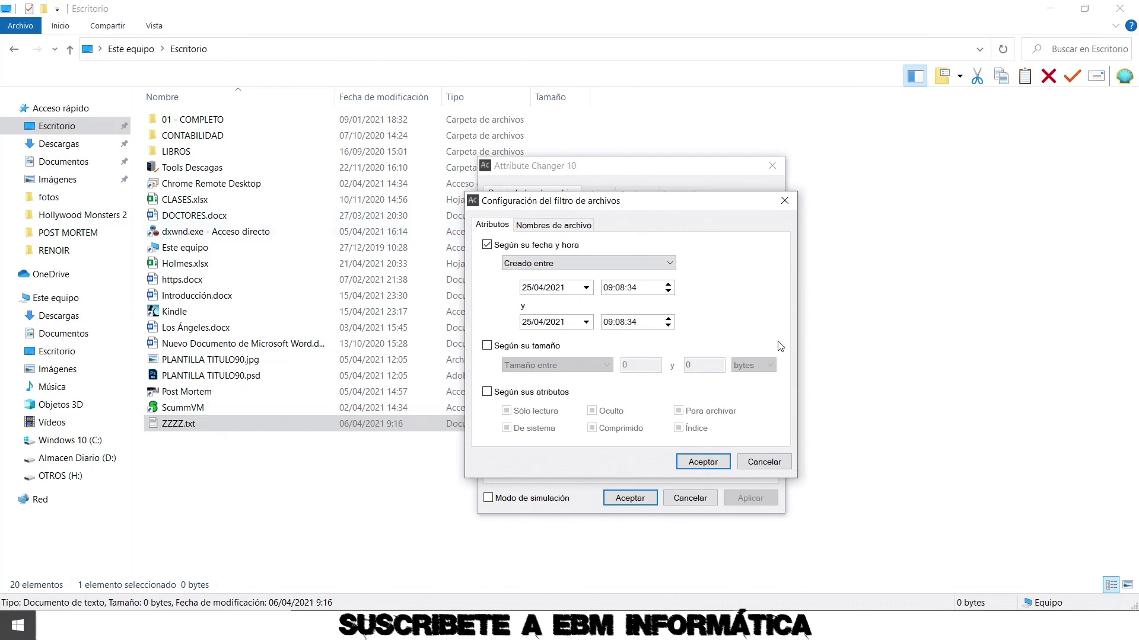
left_click(765, 463)
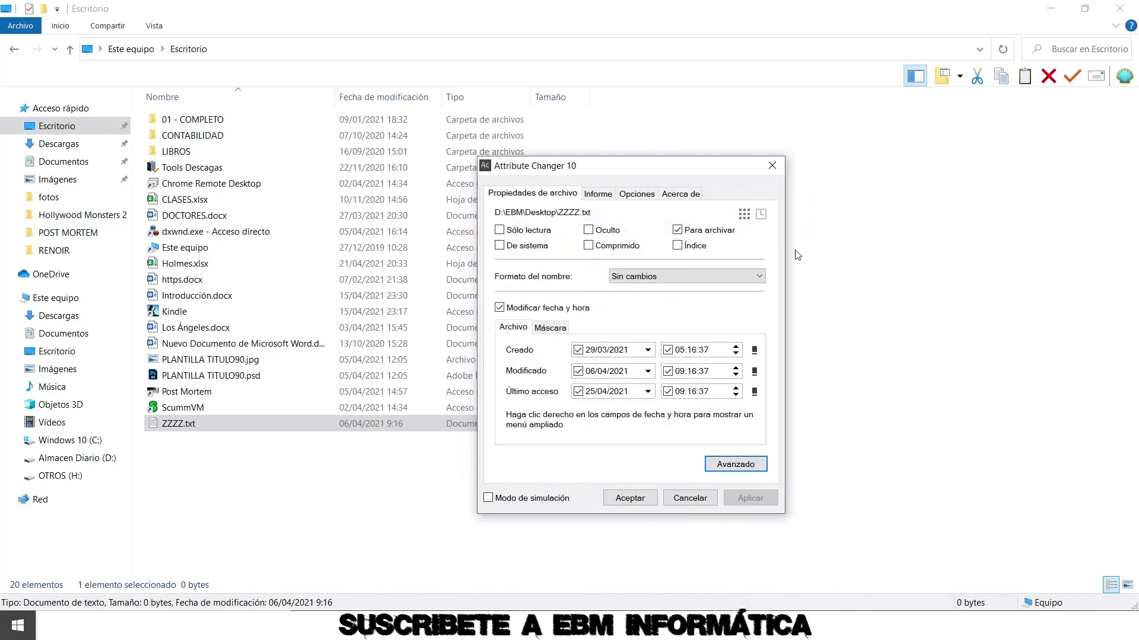
- Review the report, options and about pages of Attribute Changer, and close it without changes
left_click(604, 198)
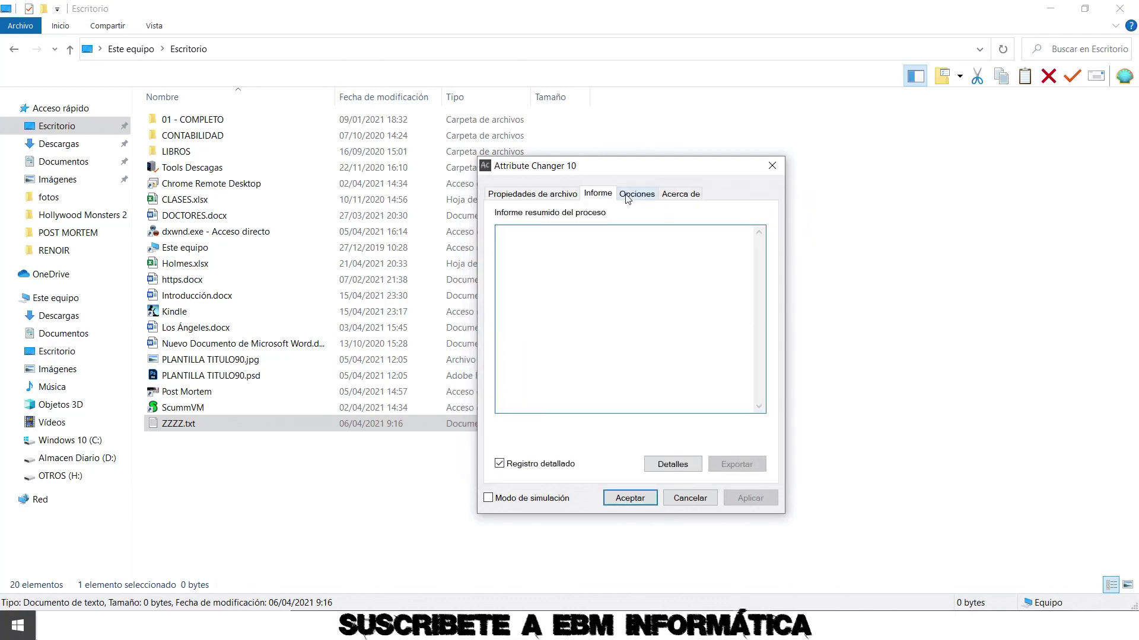
left_click(630, 196)
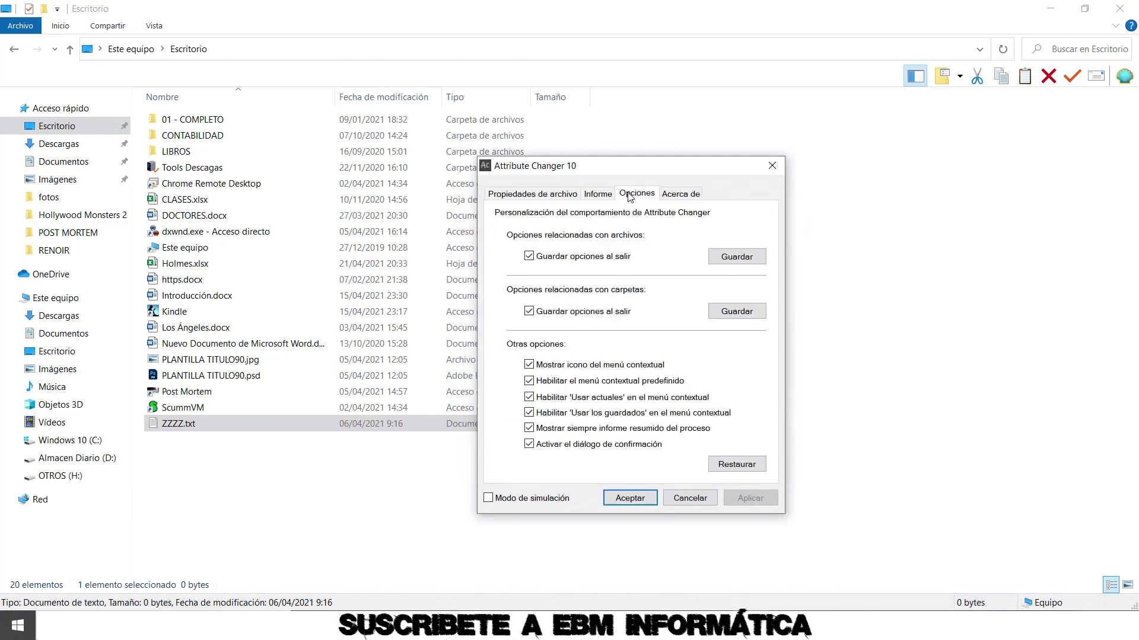
left_click(674, 196)
left_click(636, 197)
left_click(532, 194)
left_click(772, 165)
- Open Attribute Changer for the LIBROS folder, review its folder properties, and close it without changes
right_click(178, 152)
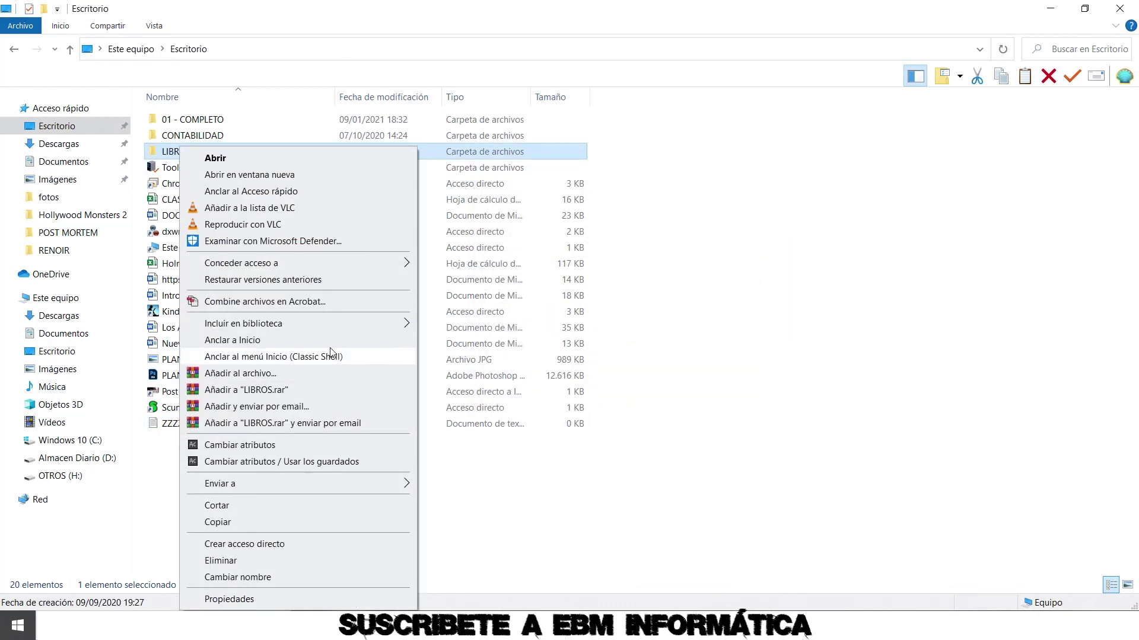
left_click(239, 444)
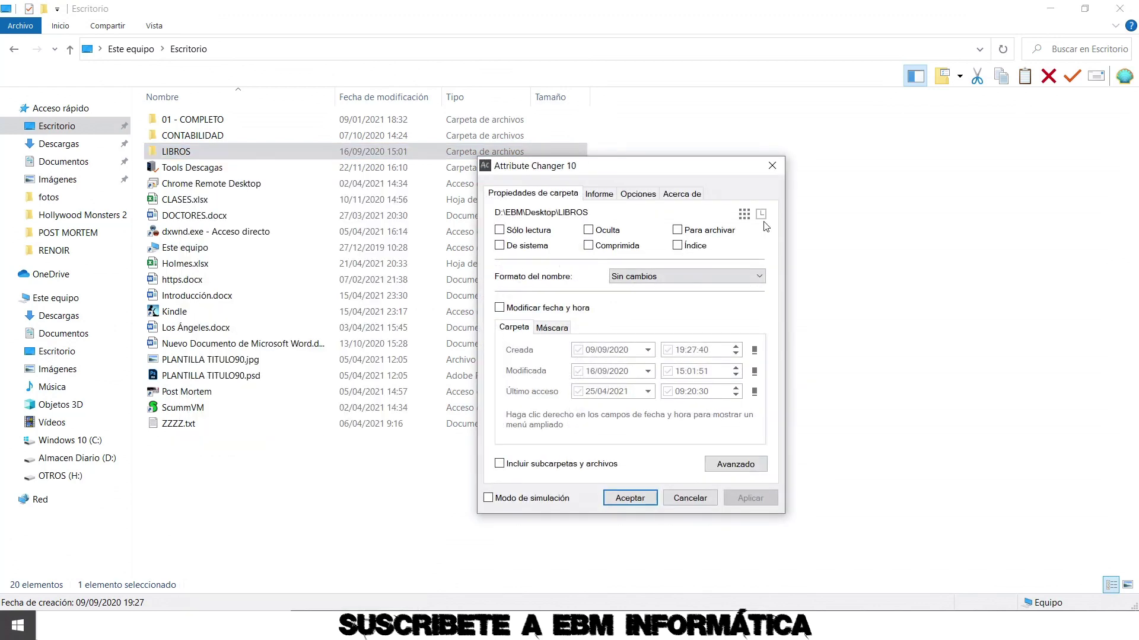
left_click(771, 167)
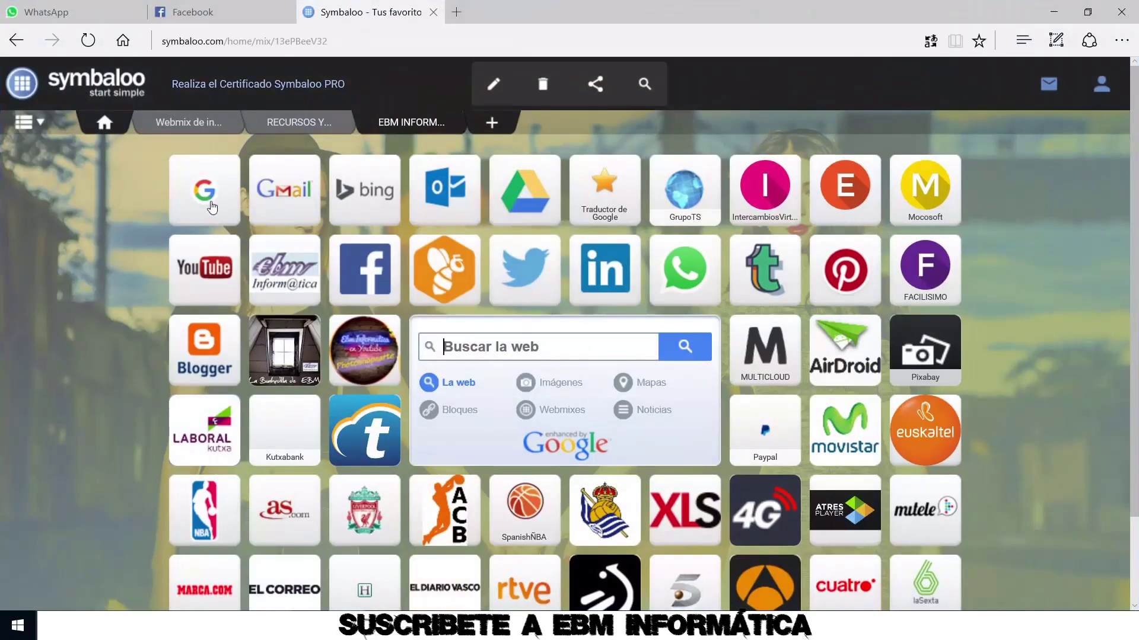
left_click(211, 206)
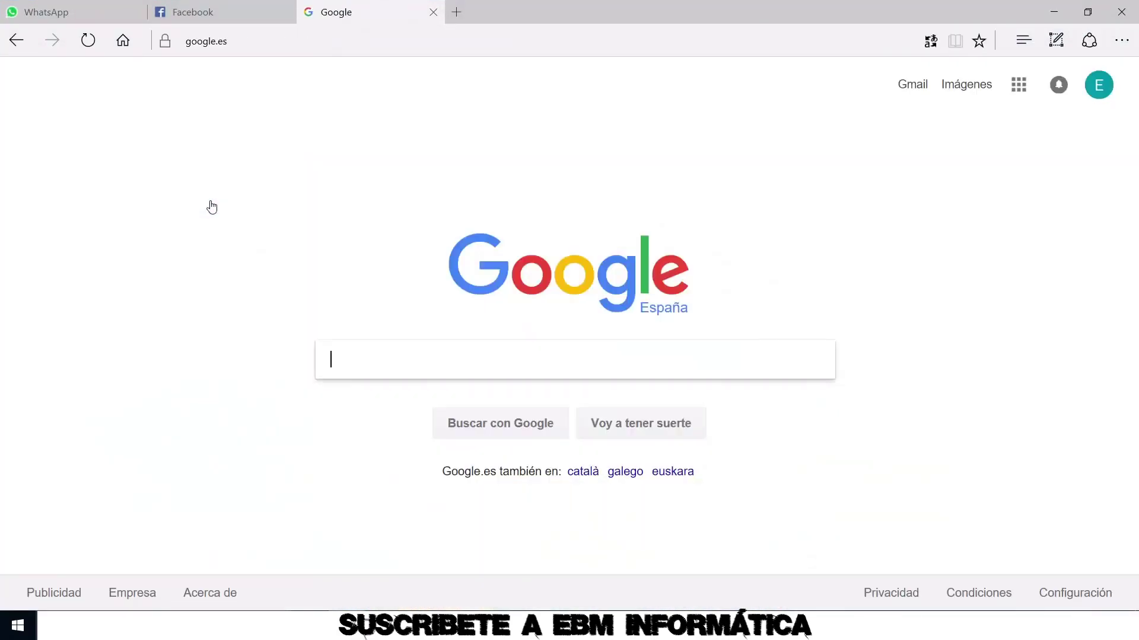
left_click(238, 44)
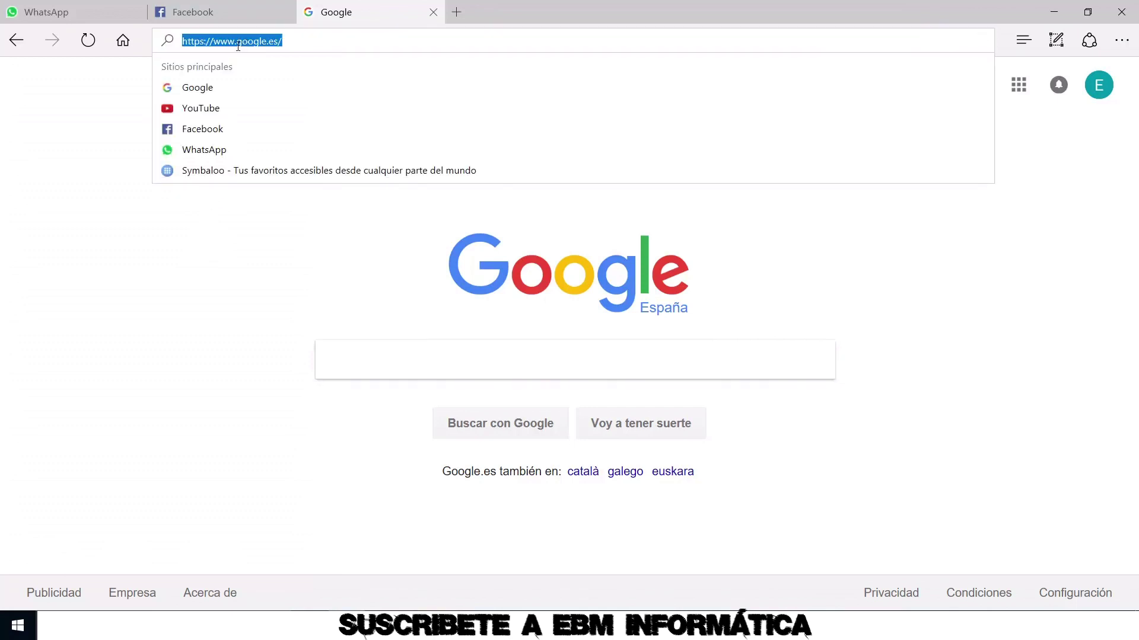
type("http://www.nirsoft.net/utils/bulk_file_changer.html")
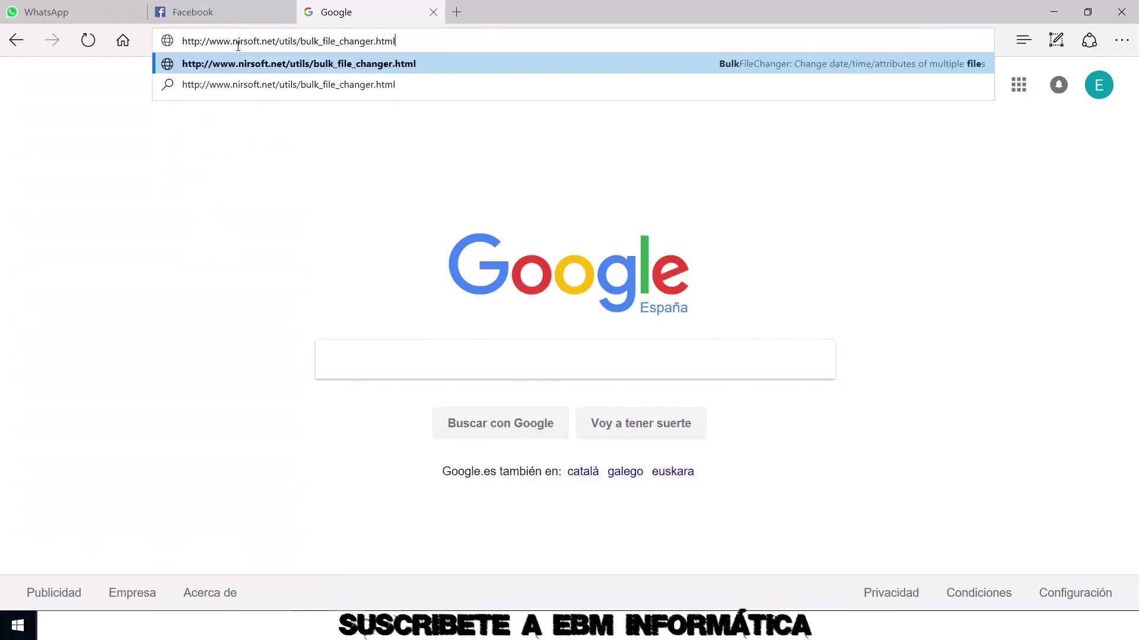
key("Return")
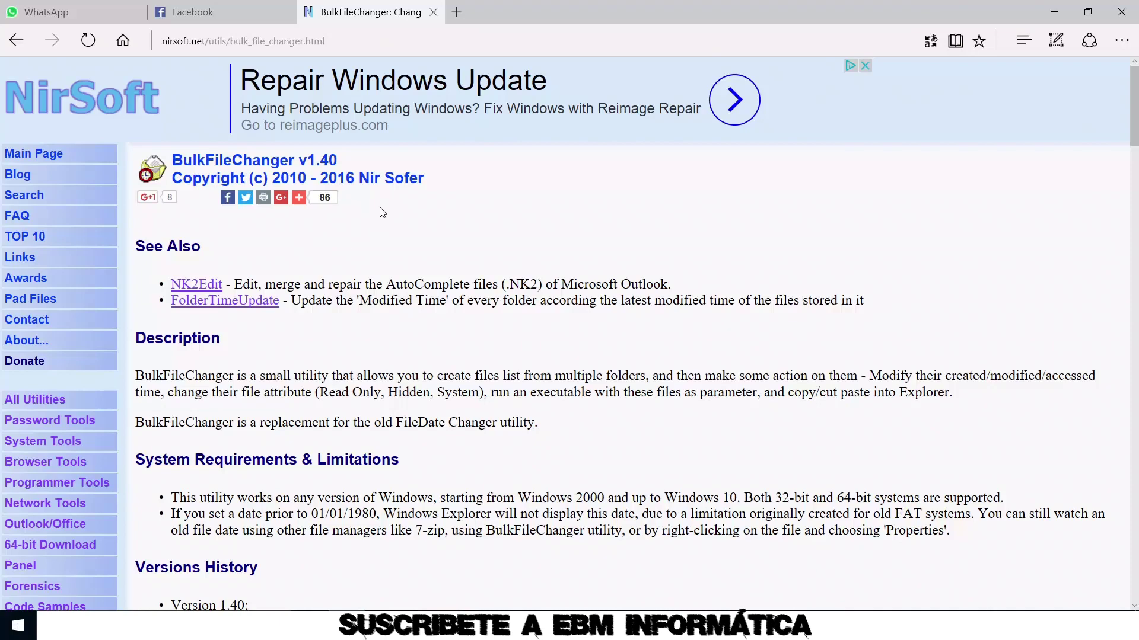
- Download the 64-bit BulkFileChanger zip file from the NirSoft page and open the downloaded archive
scroll(384, 199, "down", 15)
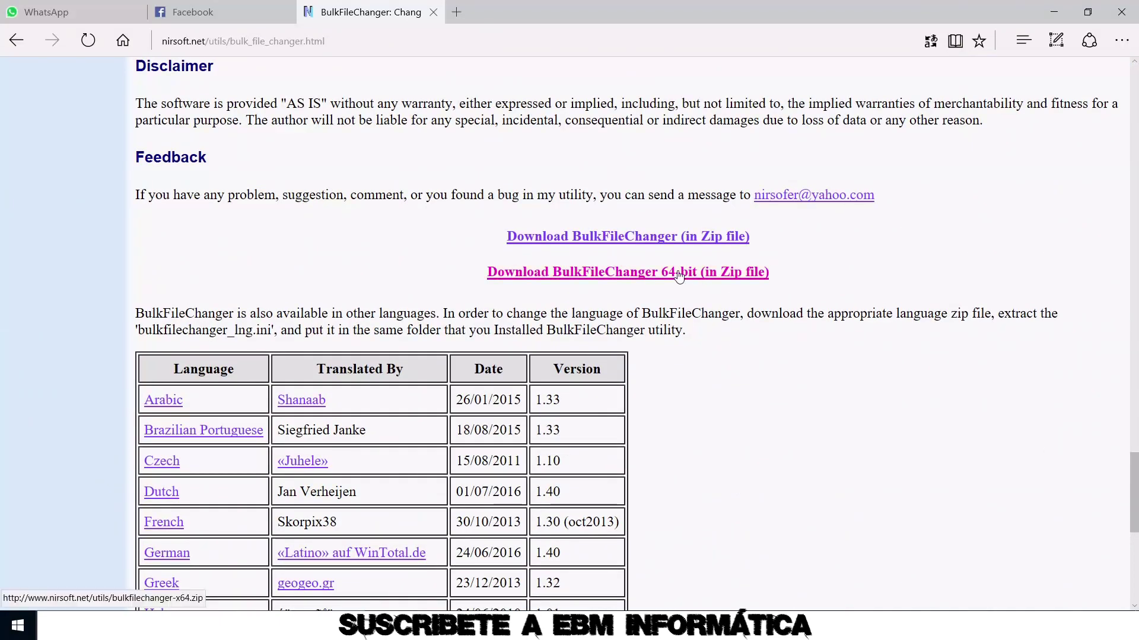
left_click(614, 277)
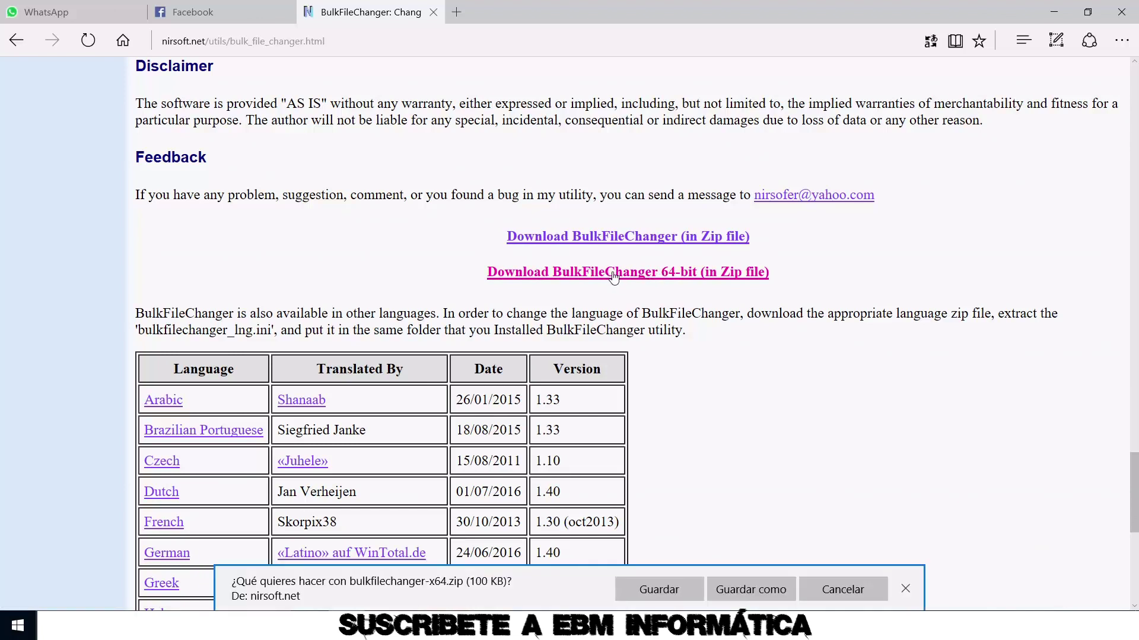
left_click(671, 593)
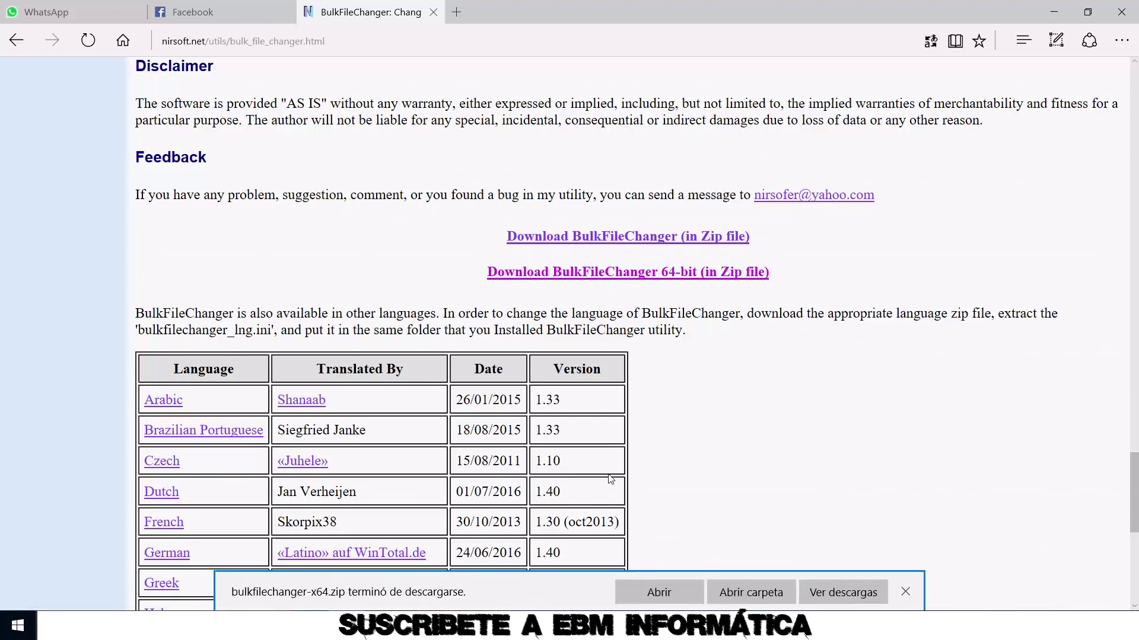
left_click(652, 592)
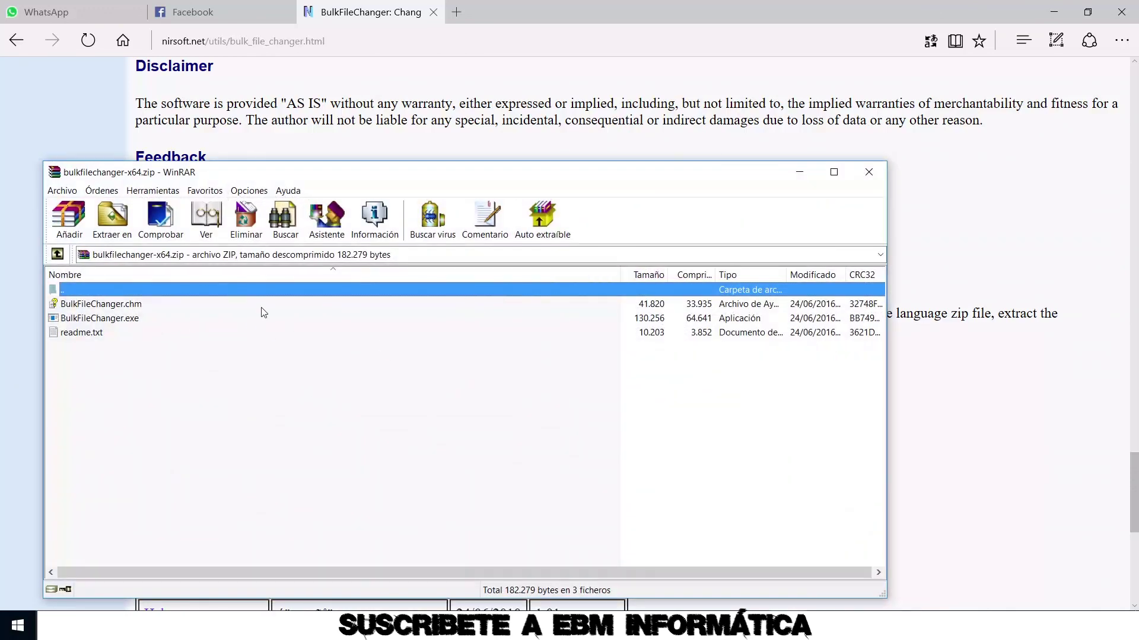
- Minimize the browser and create a new folder on the desktop, keeping the default name Nueva carpeta
left_click(1054, 12)
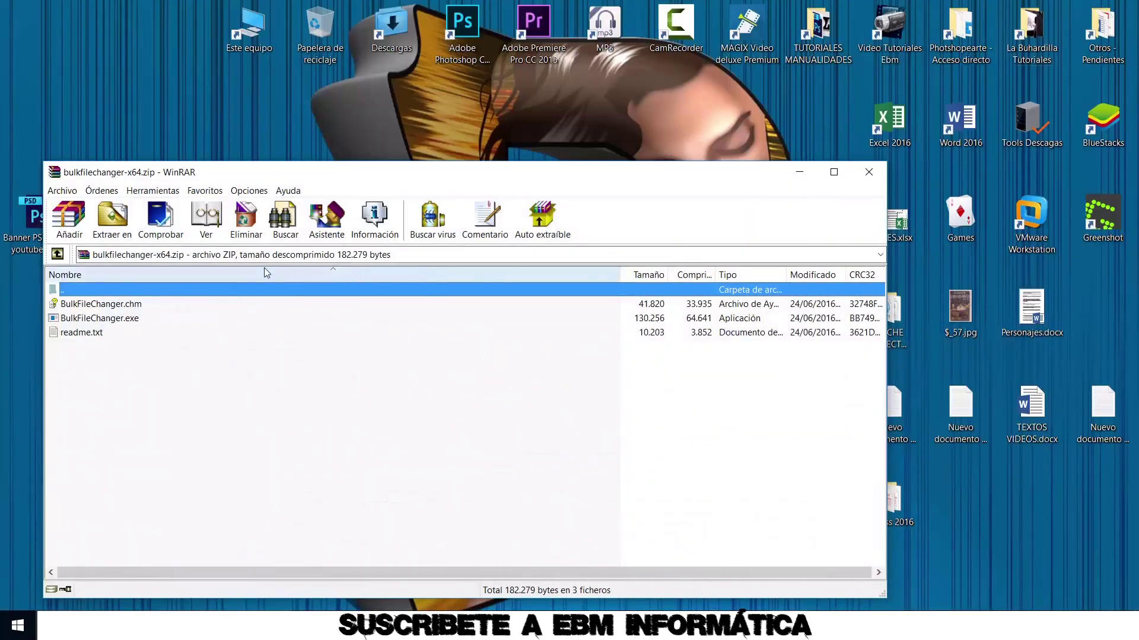
right_click(244, 102)
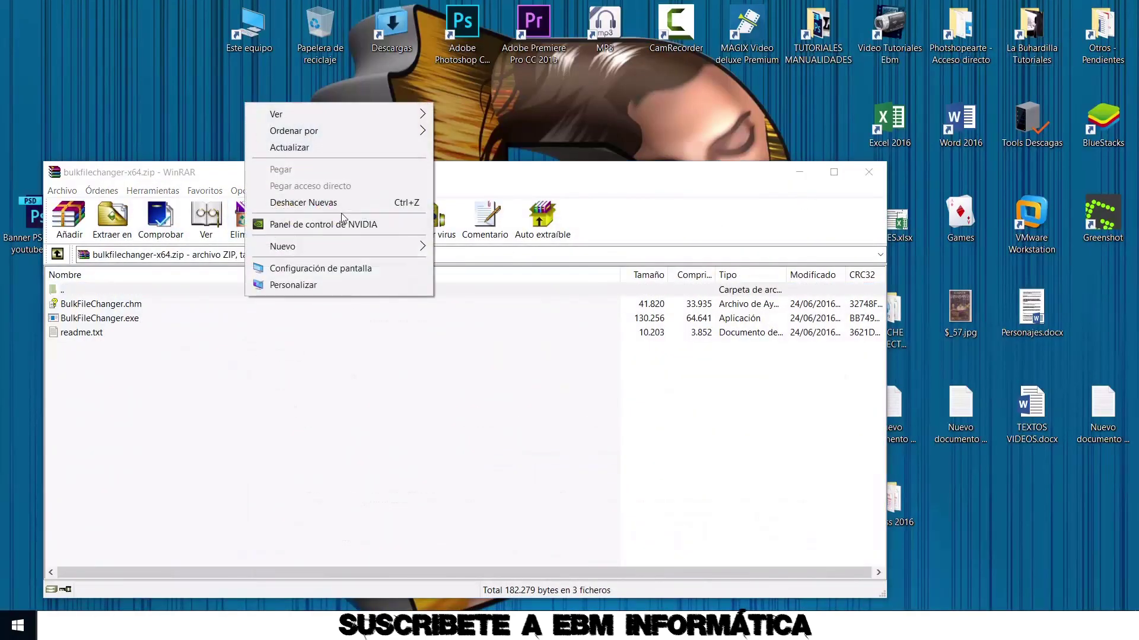
mouse_move(365, 249)
left_click(493, 248)
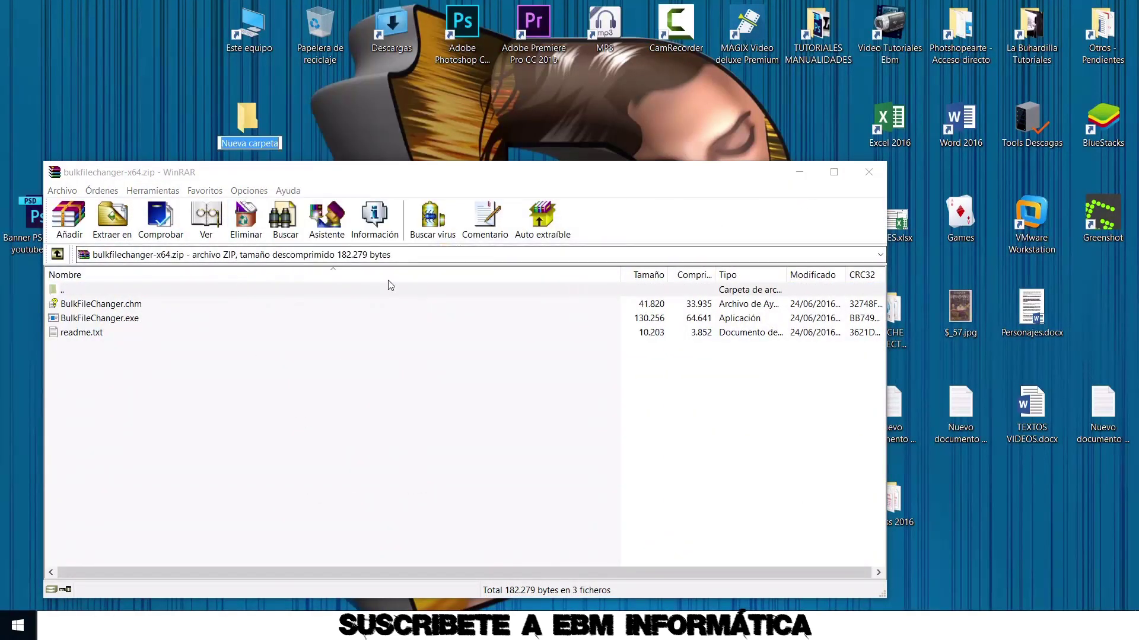
- Extract the contents of bulkfilechanger-x64.zip into the Nueva carpeta folder on the desktop
left_click(113, 219)
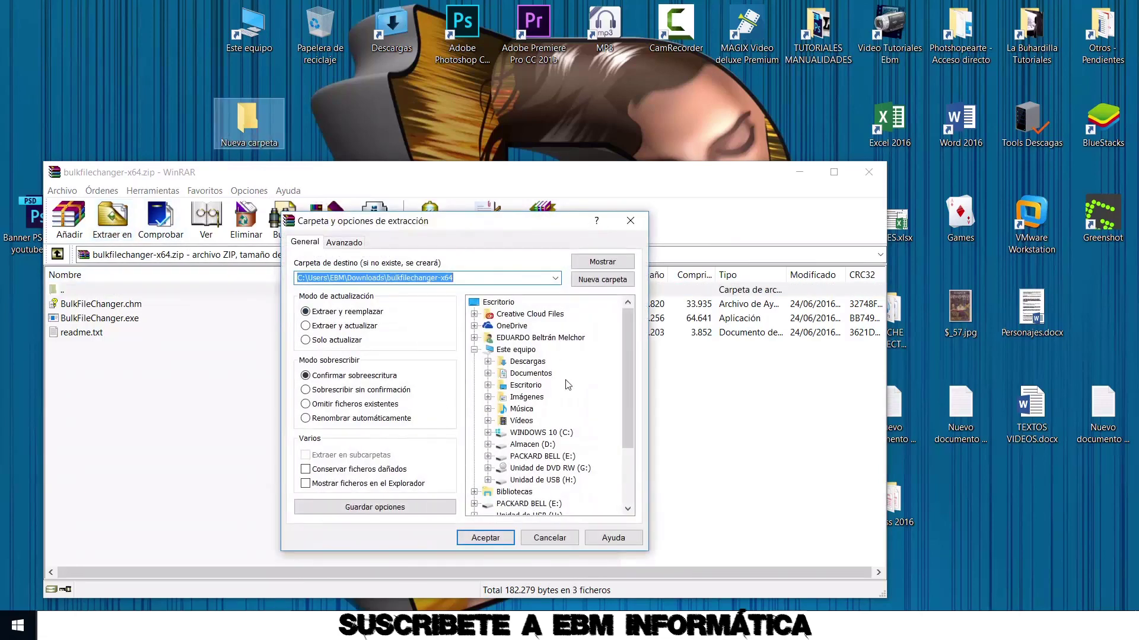
left_click_drag(627, 418, 629, 474)
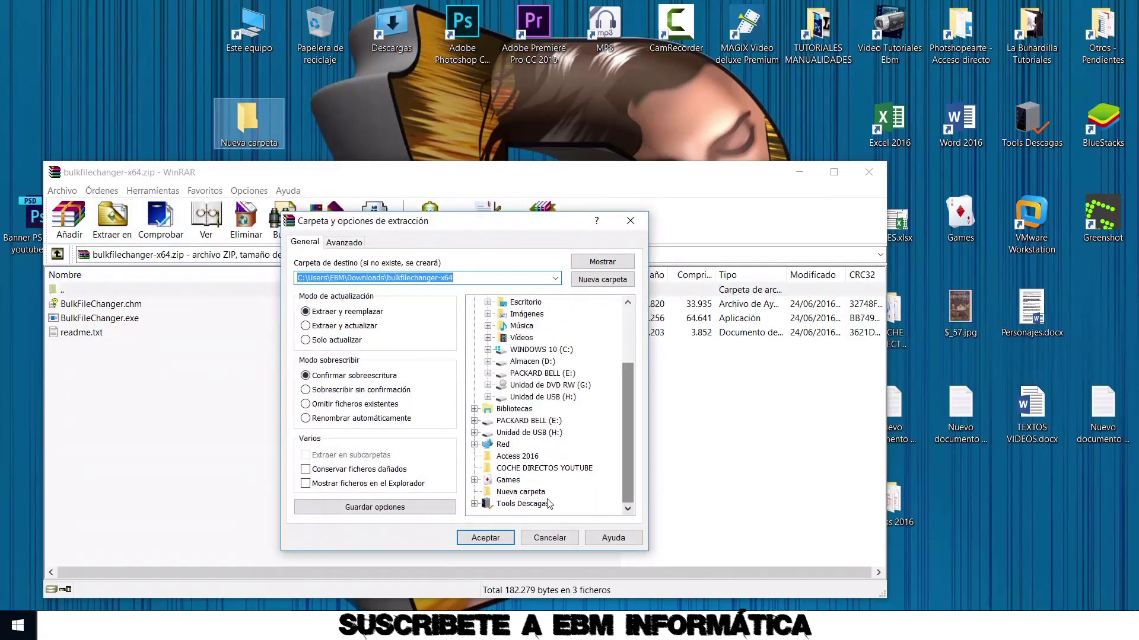
left_click(525, 492)
left_click(485, 538)
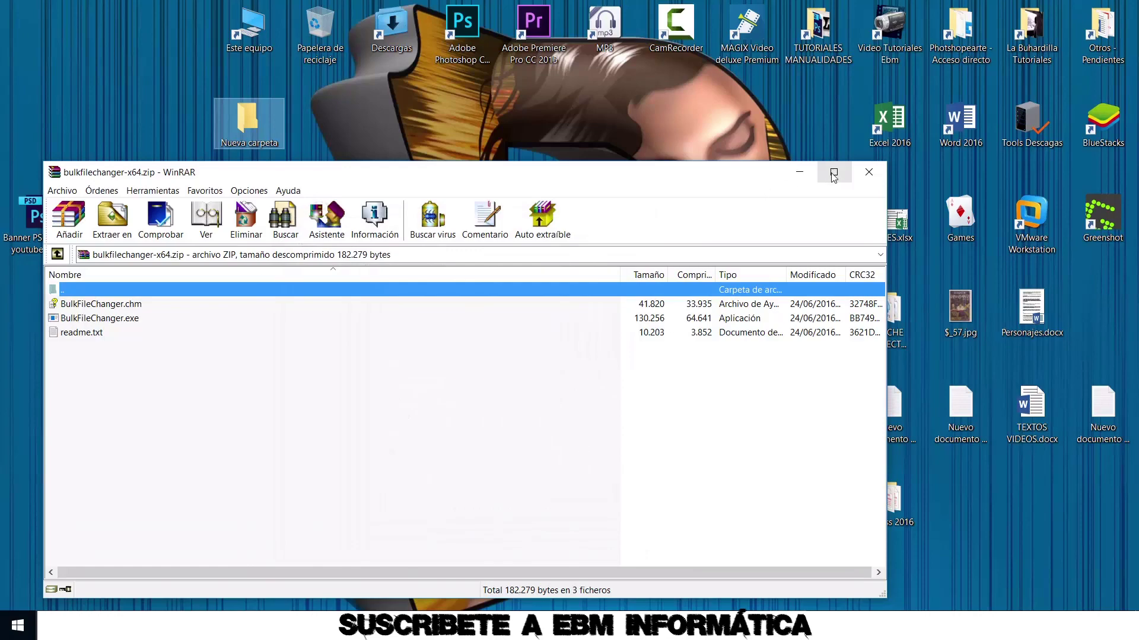
- Minimize the archive window, open Nueva carpeta and run BulkFileChanger.exe, accepting the security prompt
left_click(802, 173)
double_click(244, 130)
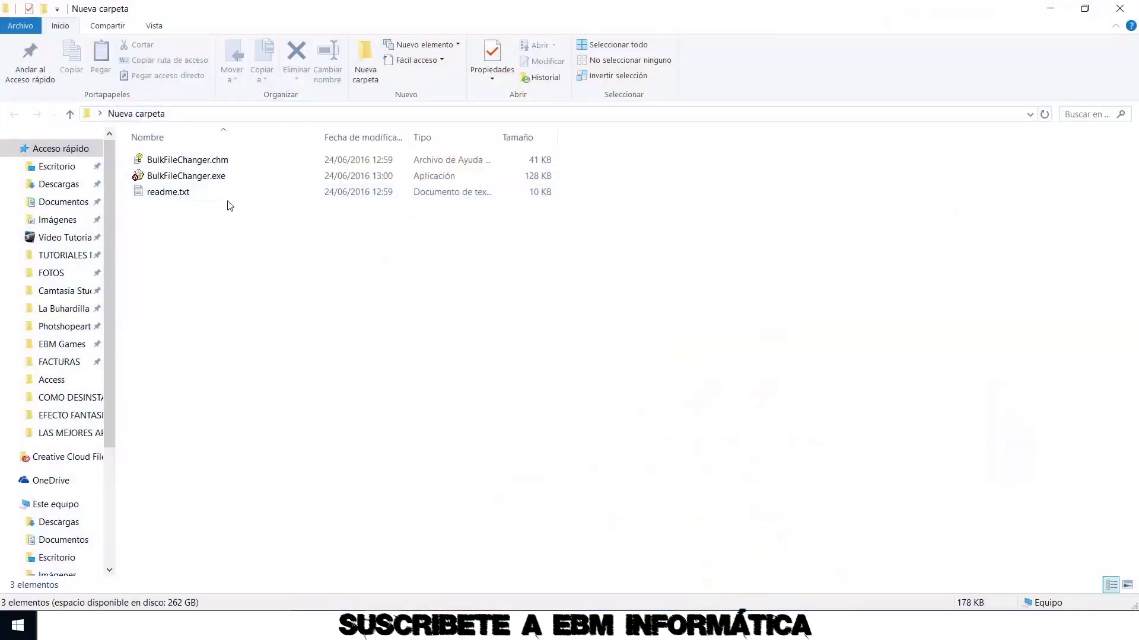
double_click(212, 177)
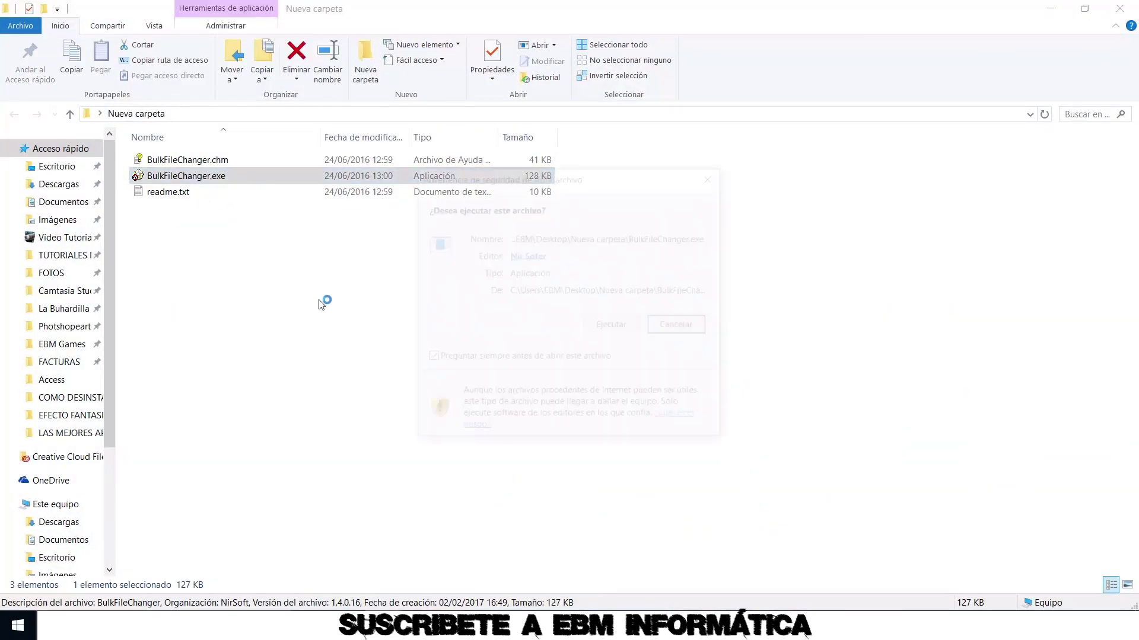
left_click(611, 326)
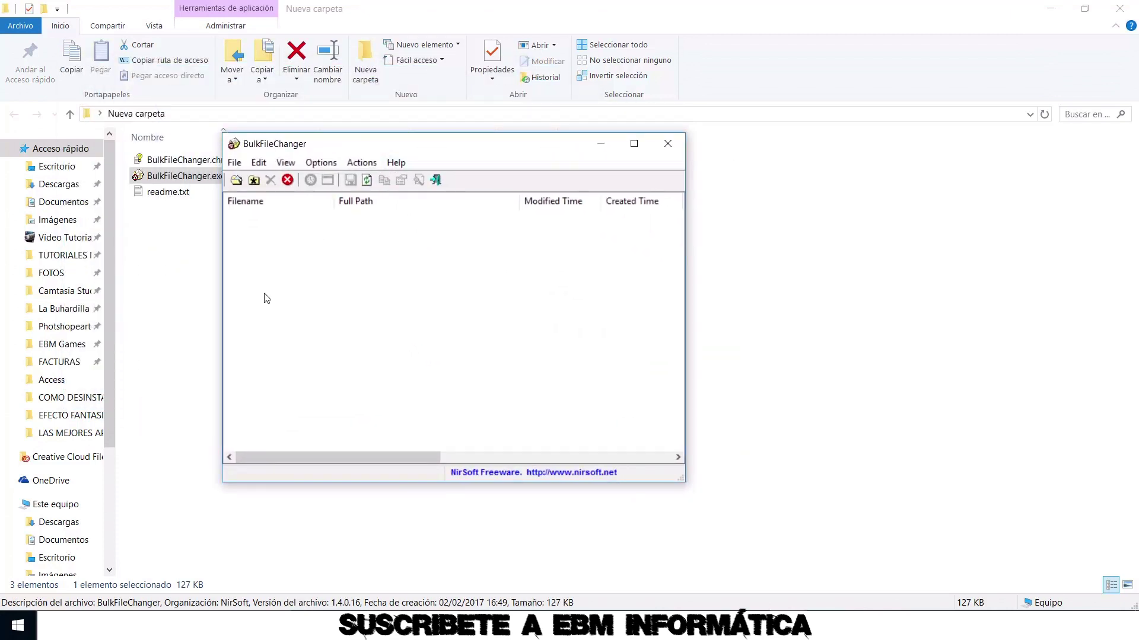
- Add Nuevo documento de texto (4).txt from the desktop to the BulkFileChanger file list and maximize the window
left_click(235, 163)
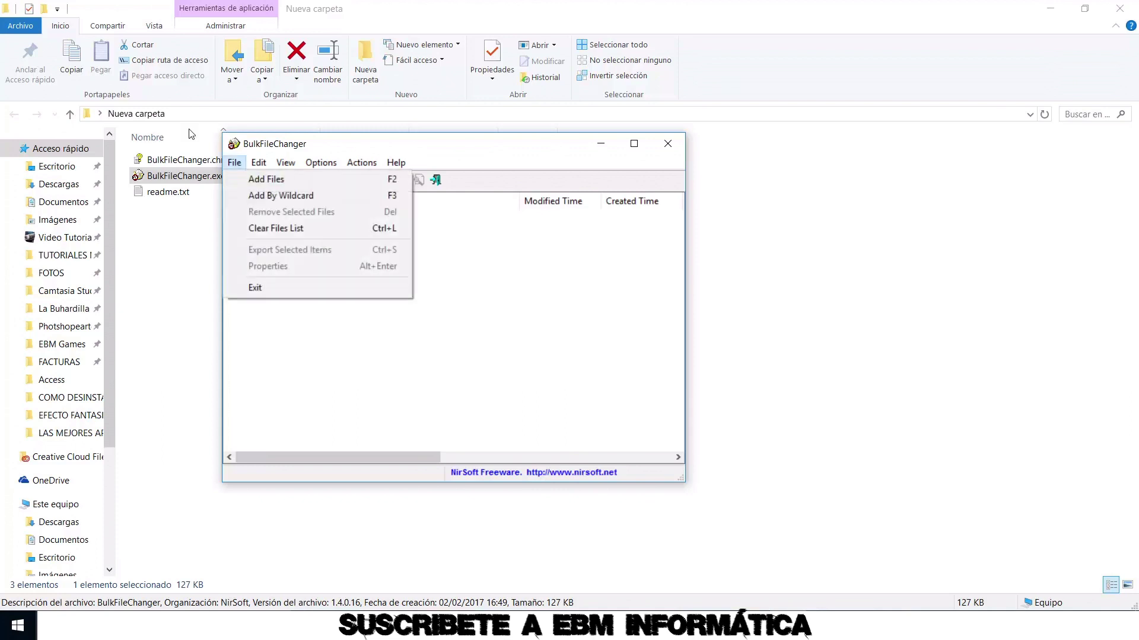
left_click(303, 185)
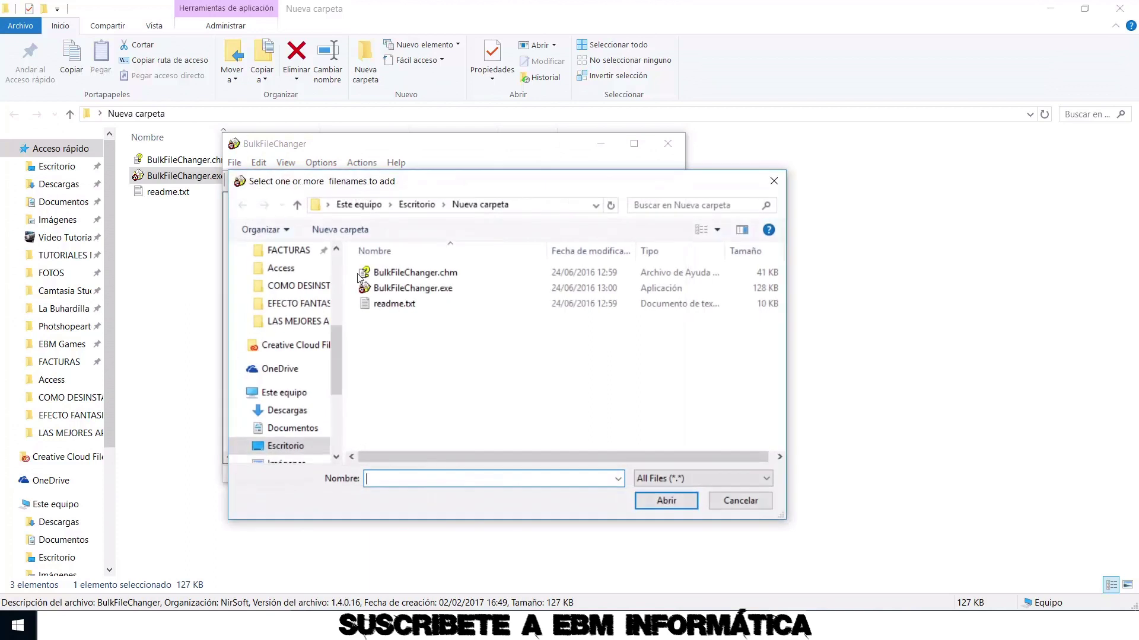
scroll(337, 348, "up", 5)
left_click(286, 280)
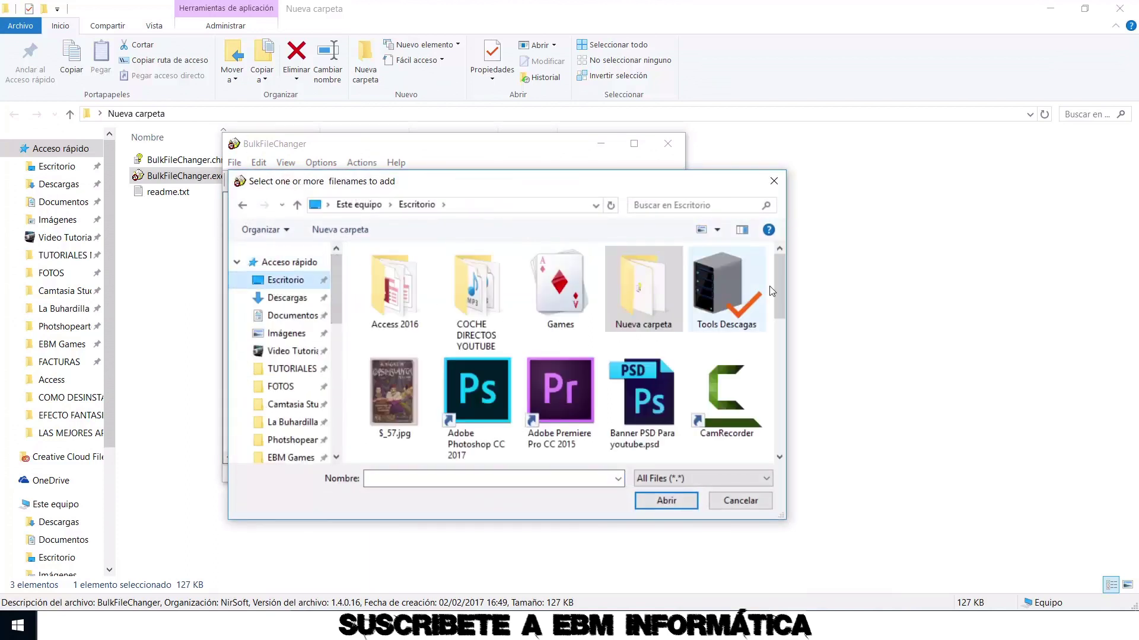
left_click_drag(782, 291, 779, 358)
double_click(721, 338)
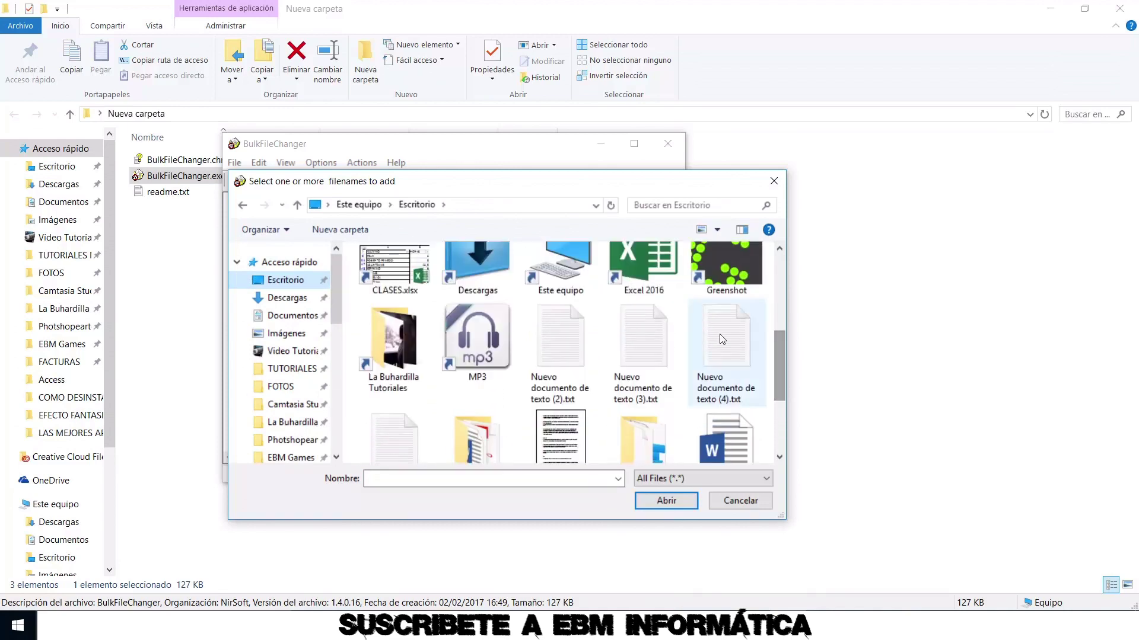
left_click(633, 144)
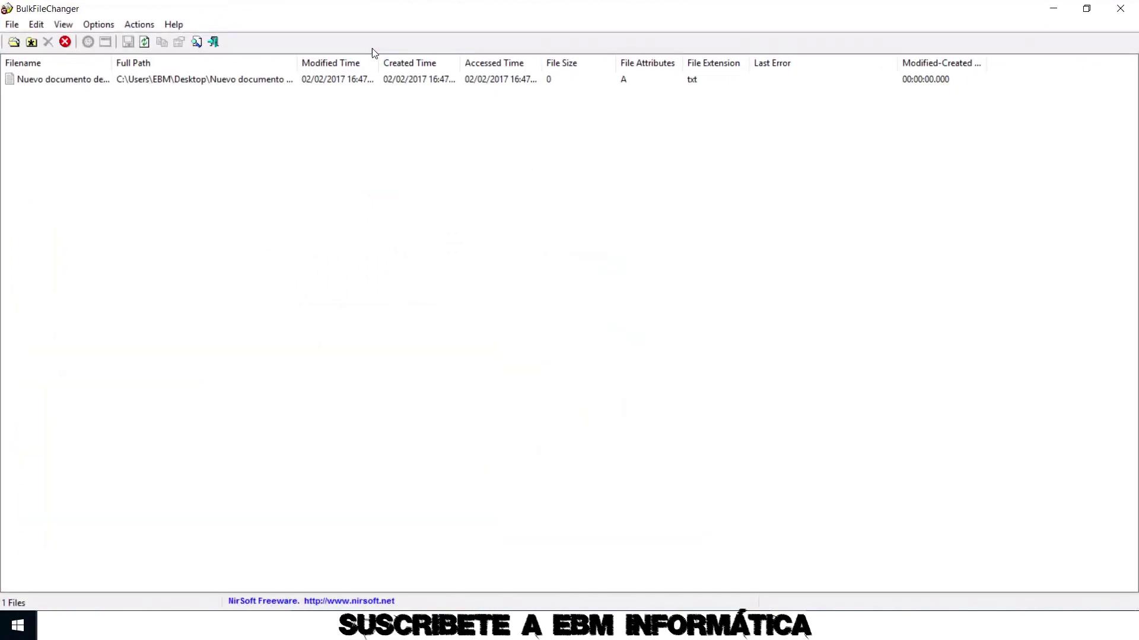
right_click(429, 78)
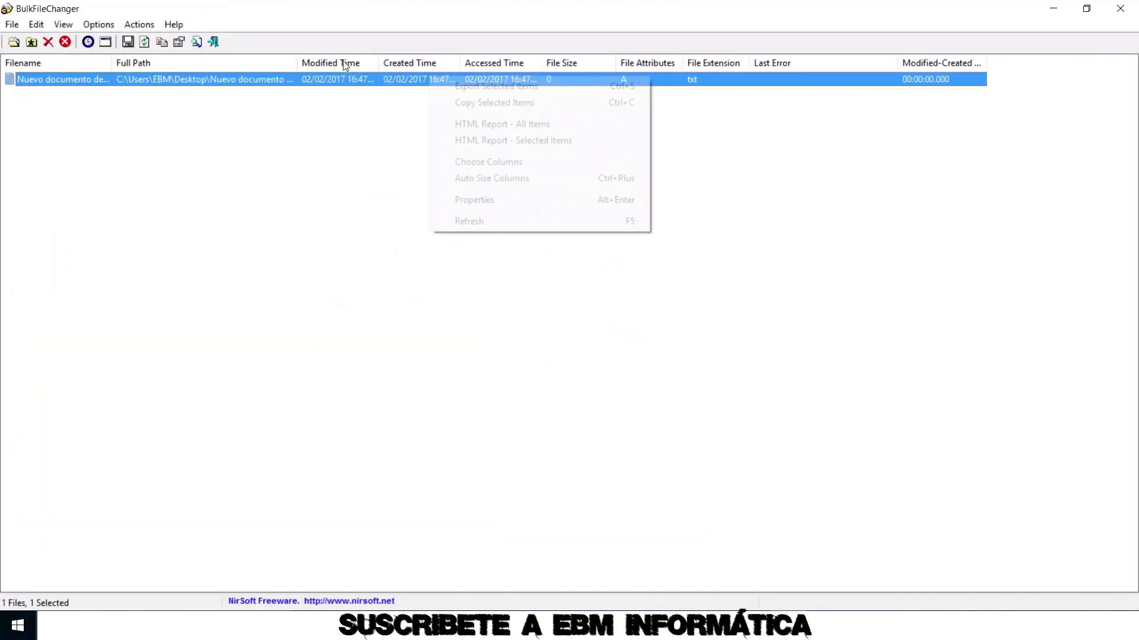
left_click(387, 98)
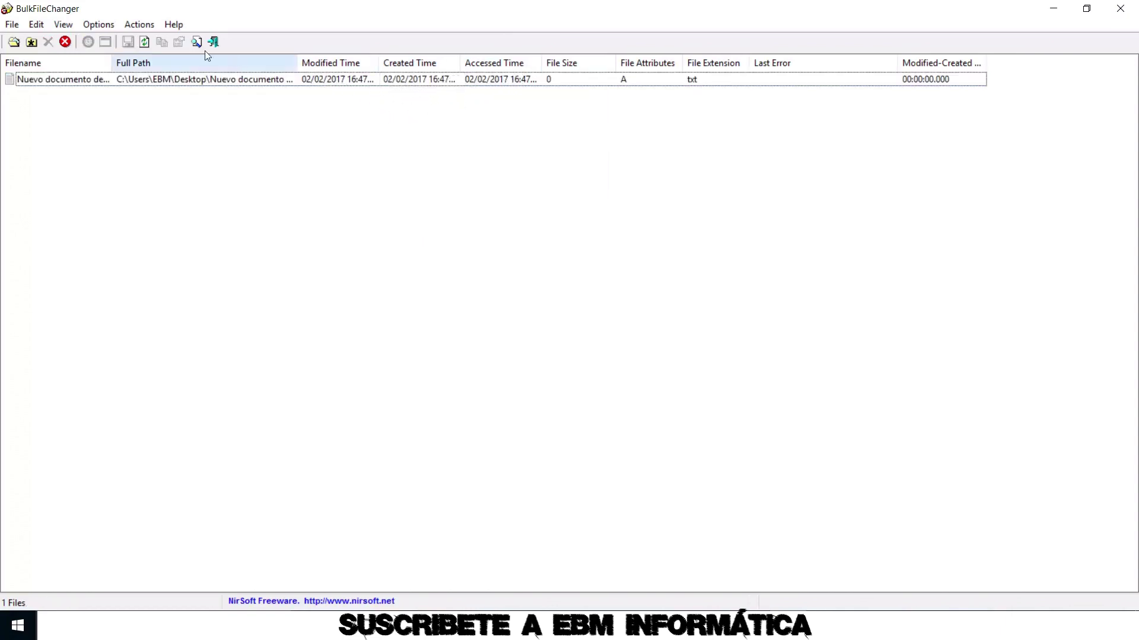
left_click(138, 26)
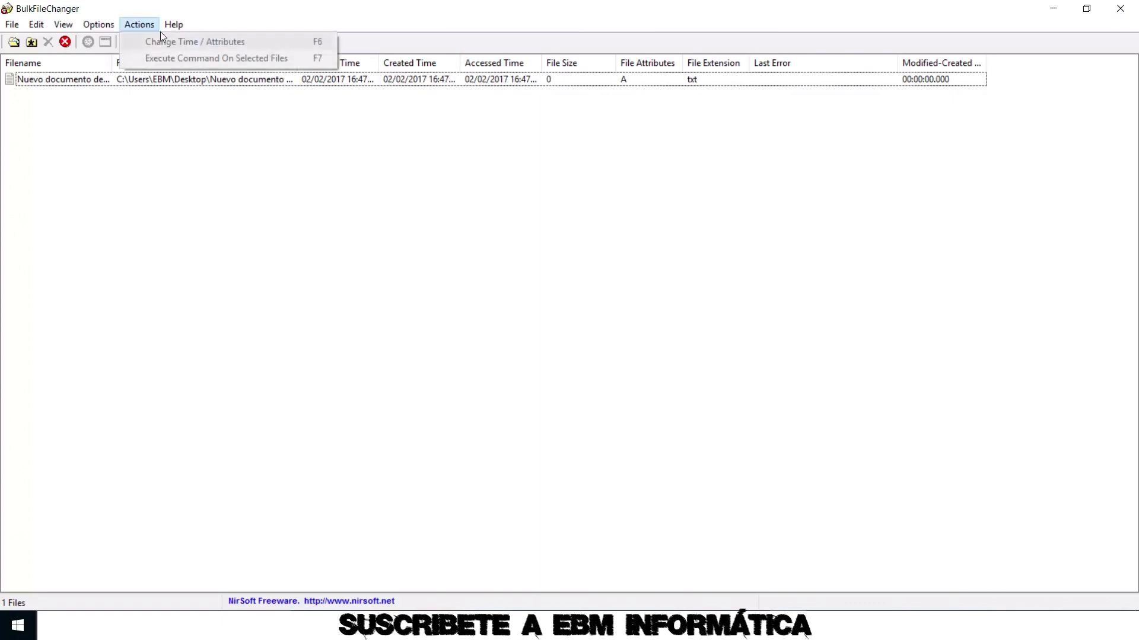
left_click(199, 113)
- Start Change Time / Attributes for the listed text file and set its created date to 30/01/2017 and time to 12:49:47
left_click(158, 78)
left_click(138, 24)
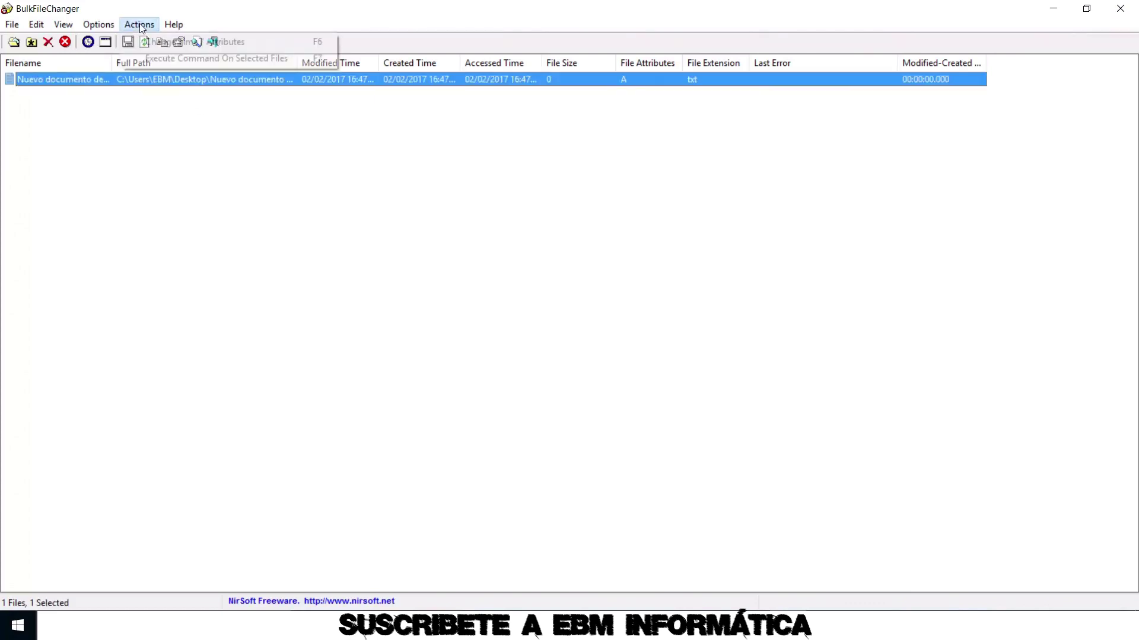
mouse_move(173, 24)
mouse_move(139, 24)
left_click(157, 41)
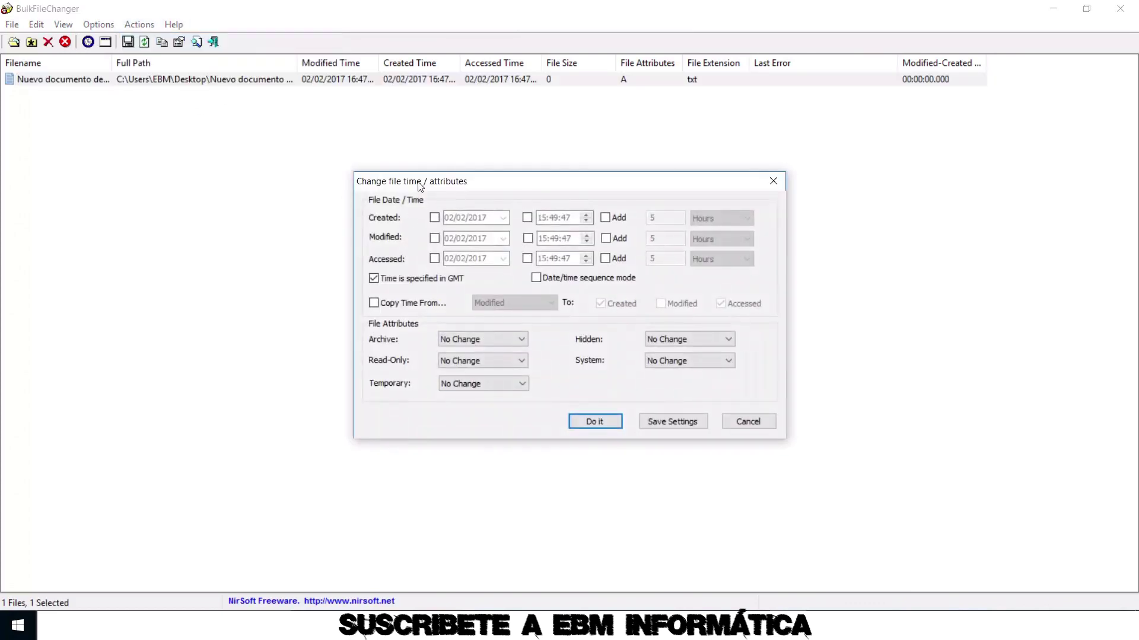
left_click(436, 218)
left_click(503, 218)
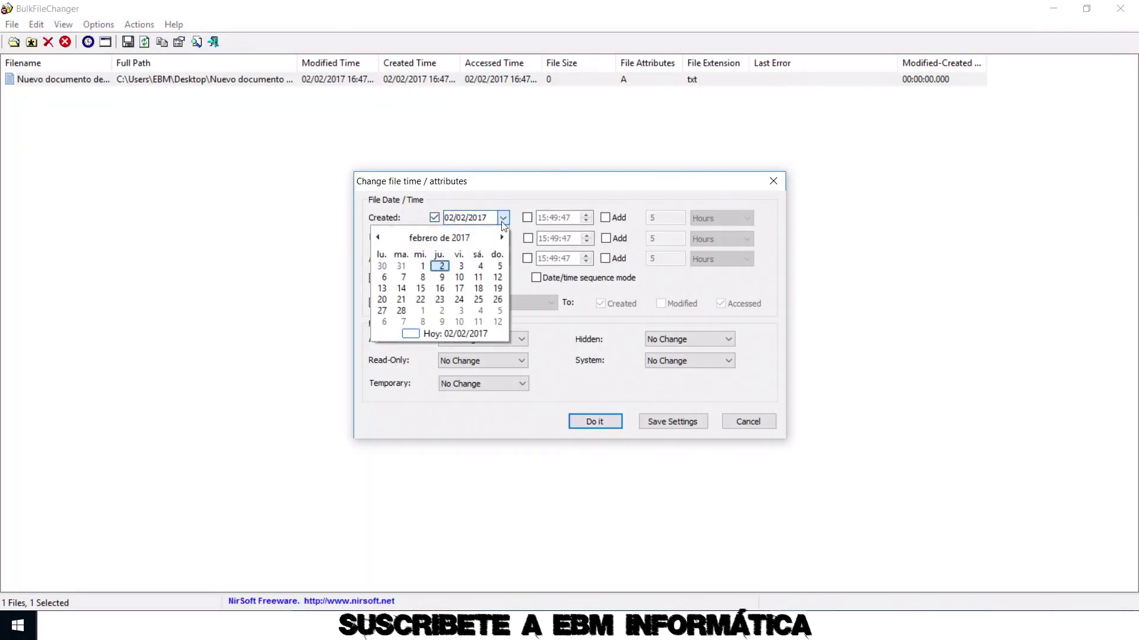
left_click(381, 267)
left_click(308, 218)
left_click(526, 218)
left_click(586, 220)
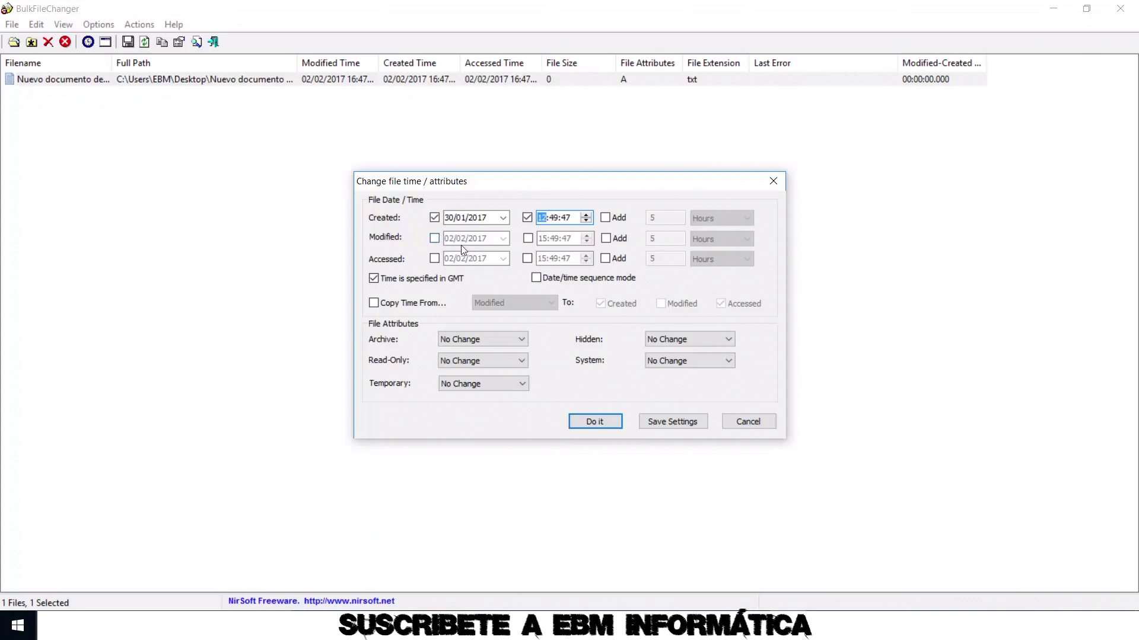
- Set the modified date to 01/02/2017 and the accessed date to 02/02/2017, with the GMT time option turned off
left_click(434, 238)
left_click(503, 238)
left_click(420, 288)
left_click(373, 278)
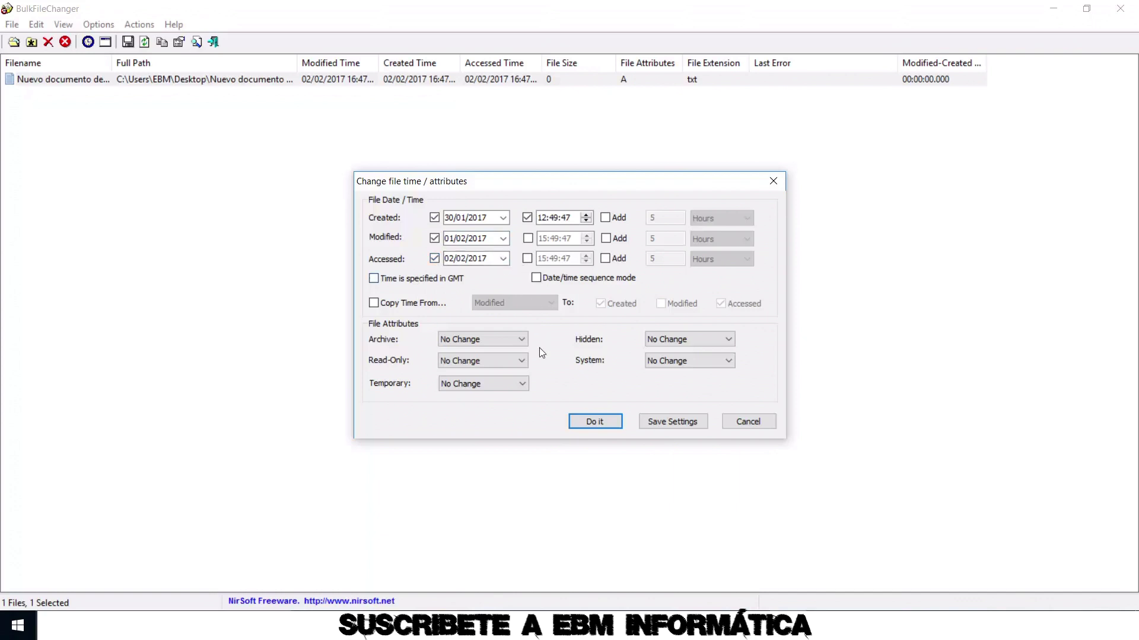
- Keep the Archive and Read-Only attributes at No Change and apply the date changes to the file
left_click(522, 339)
left_click(522, 340)
left_click(522, 361)
left_click(420, 290)
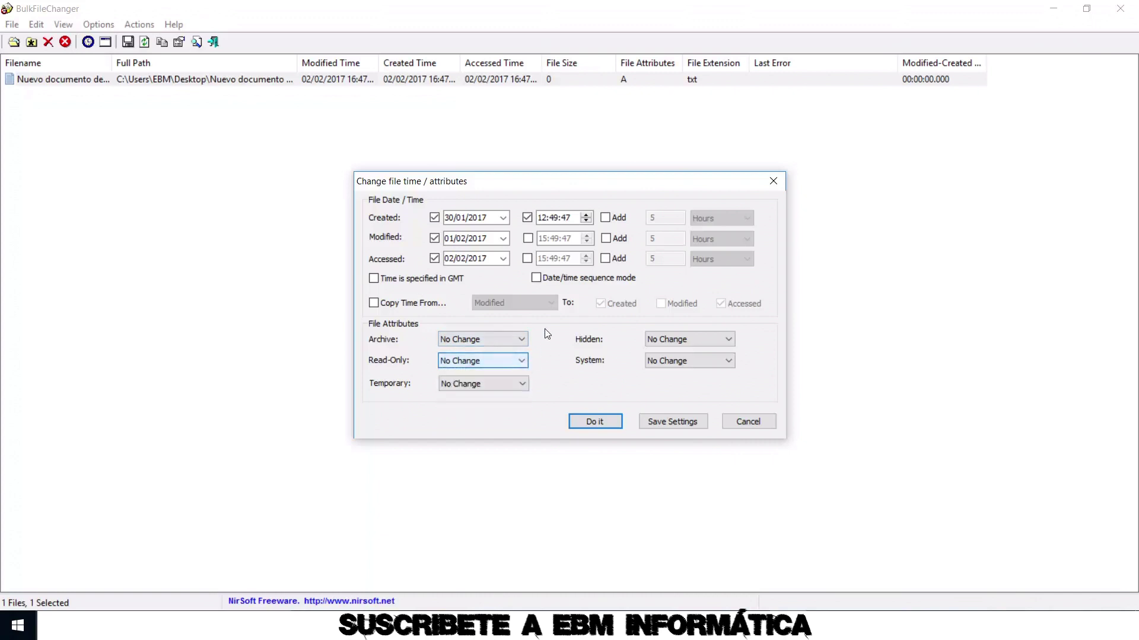
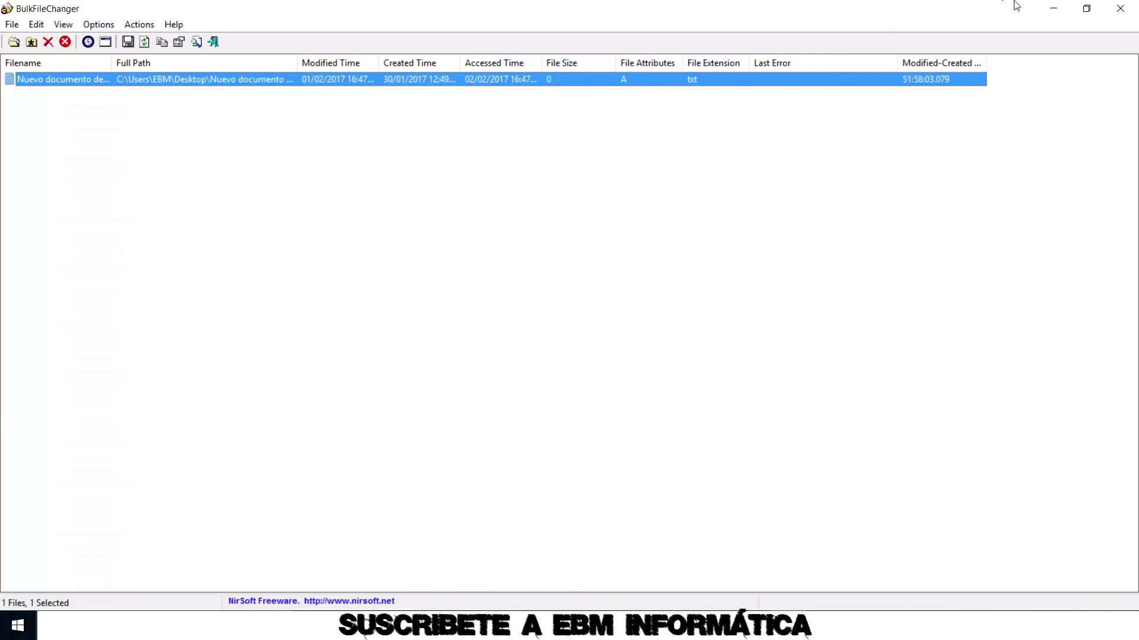
- Minimize the open windows and open the properties of Nuevo documento de texto (4).txt on the desktop to check its dates
left_click(1053, 9)
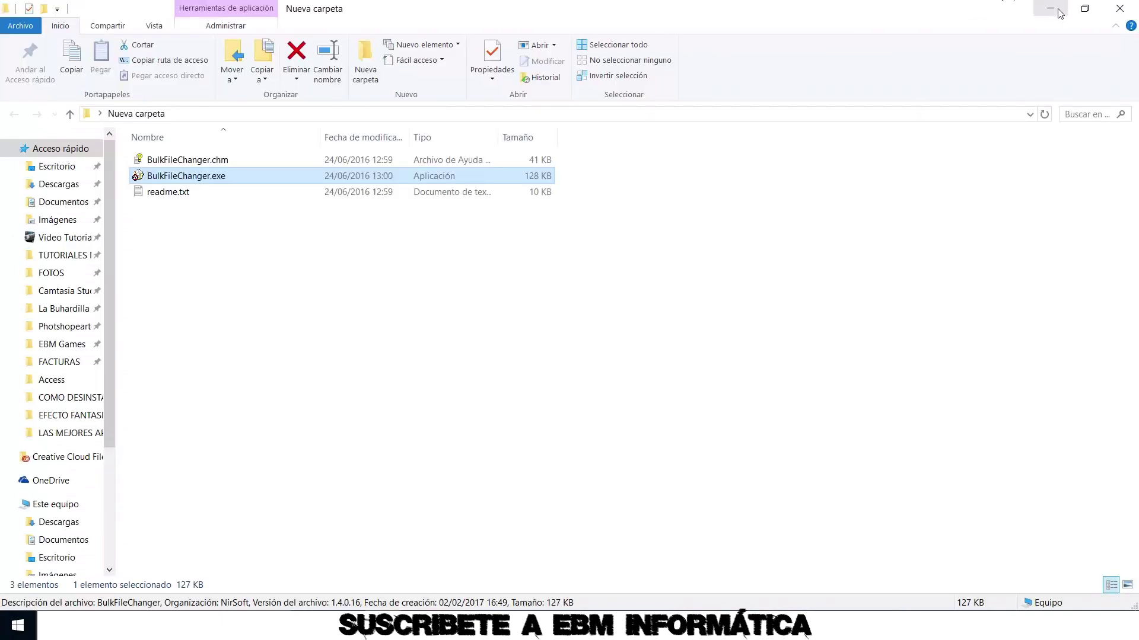
left_click(1053, 8)
right_click(462, 211)
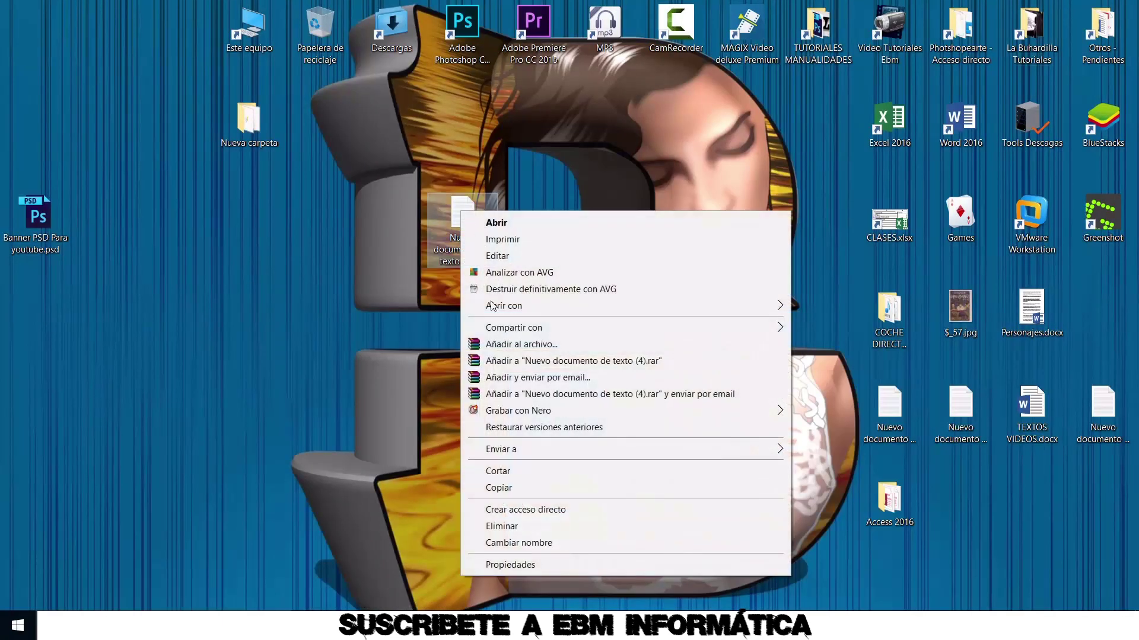
left_click(575, 567)
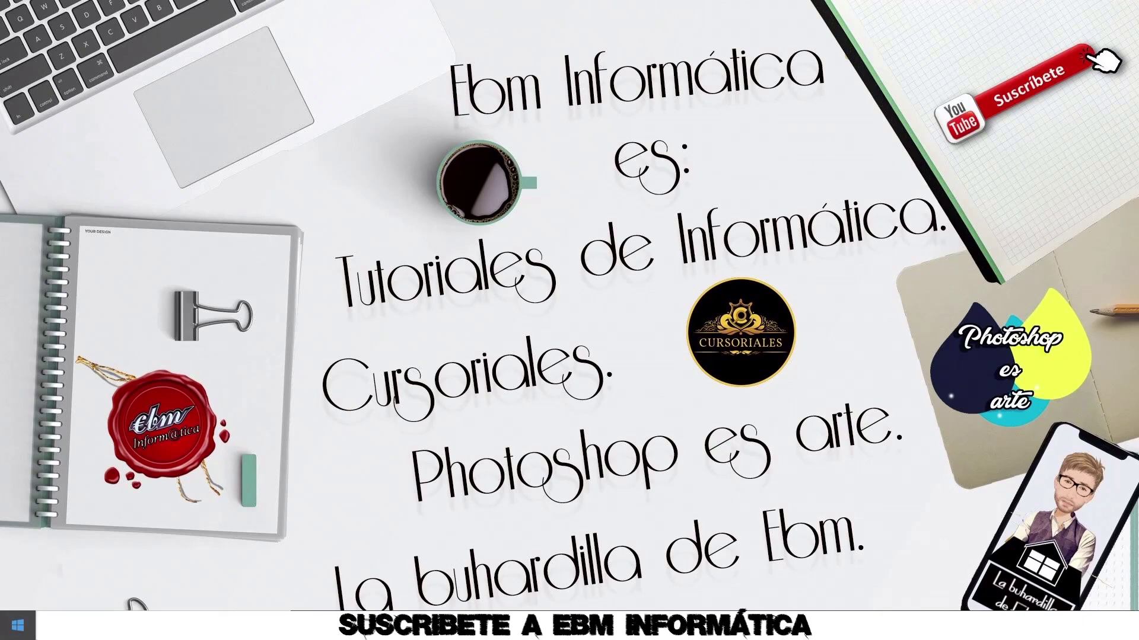
- Open the Windows date and time settings and turn off automatic time adjustment and automatic time zone
left_click(18, 626)
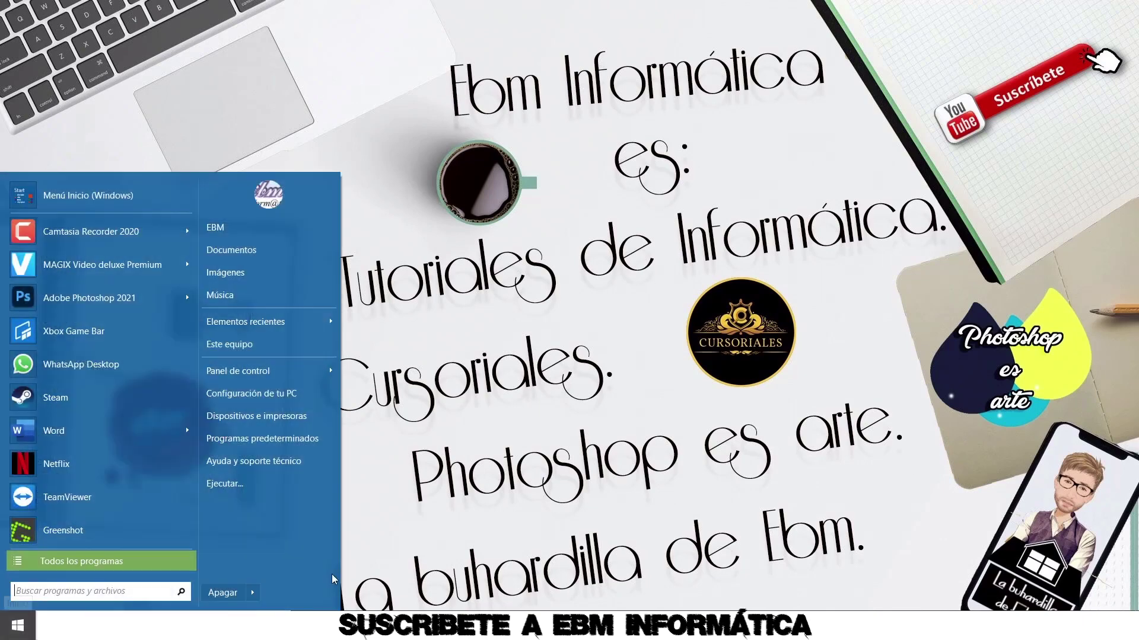
left_click(302, 395)
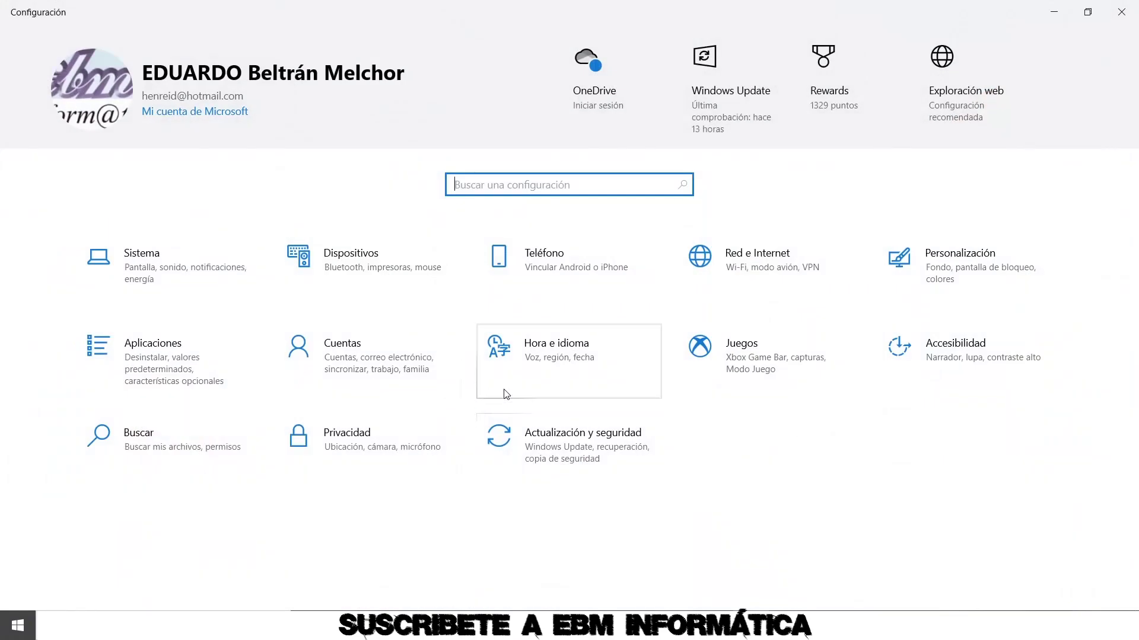
left_click(542, 359)
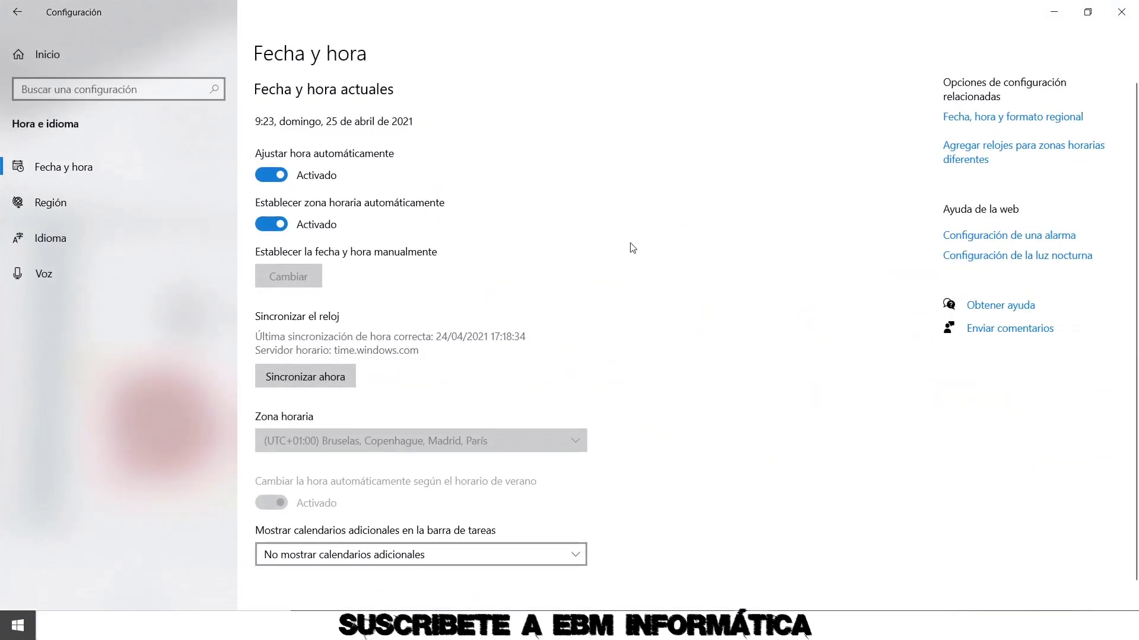
left_click(271, 175)
left_click(269, 223)
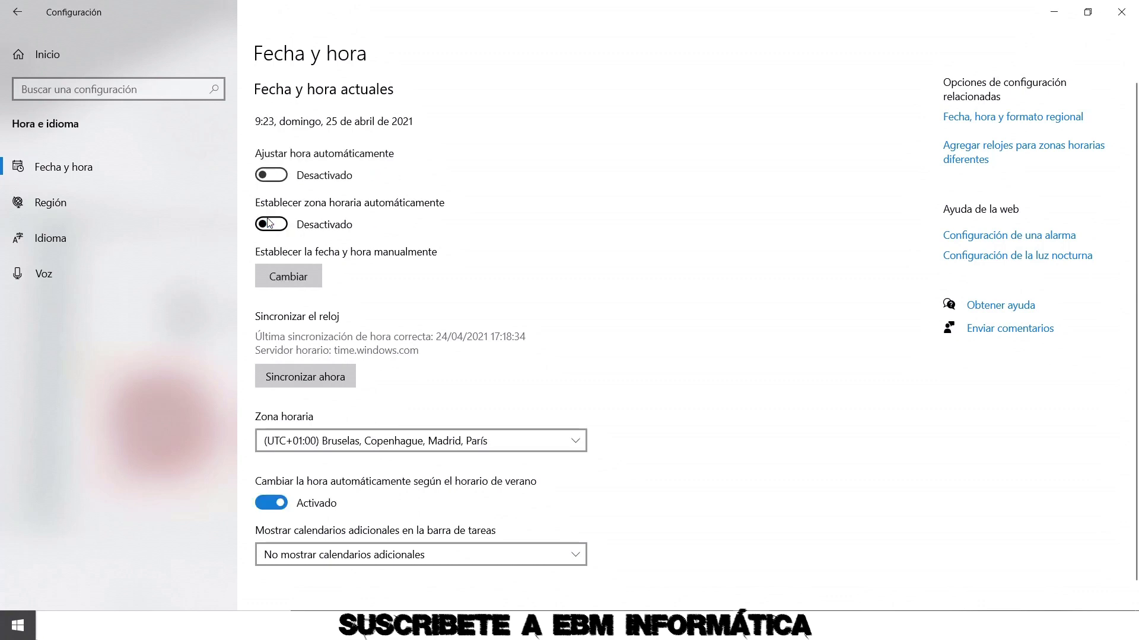
- Manually set the system date to 18 abril 2021, keeping the time as it is, and apply the change
left_click(307, 276)
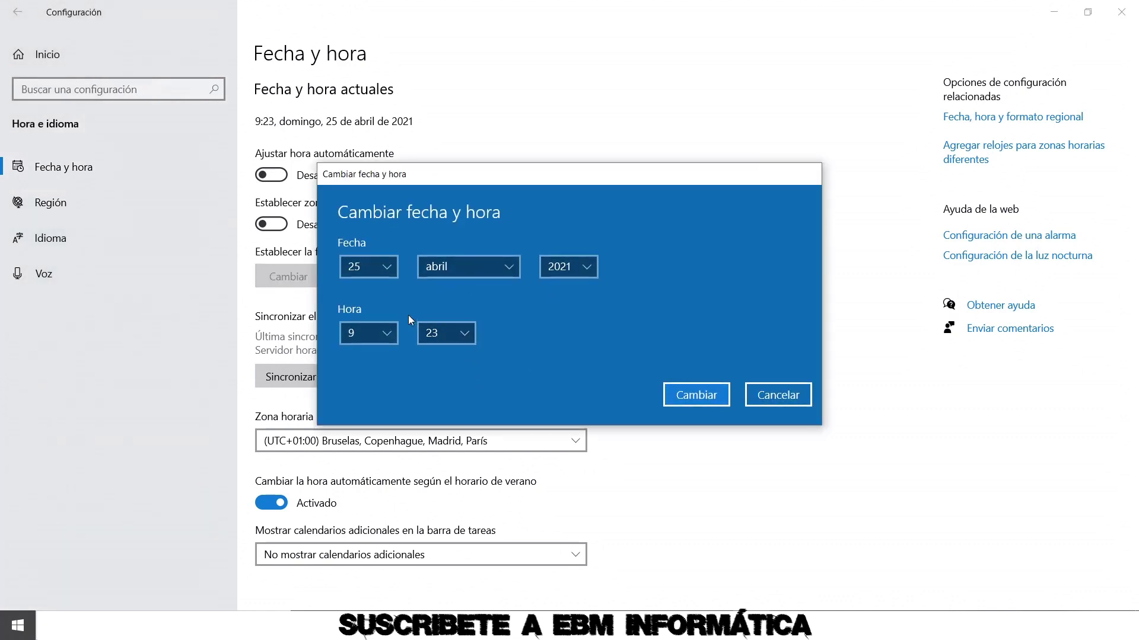
left_click(390, 264)
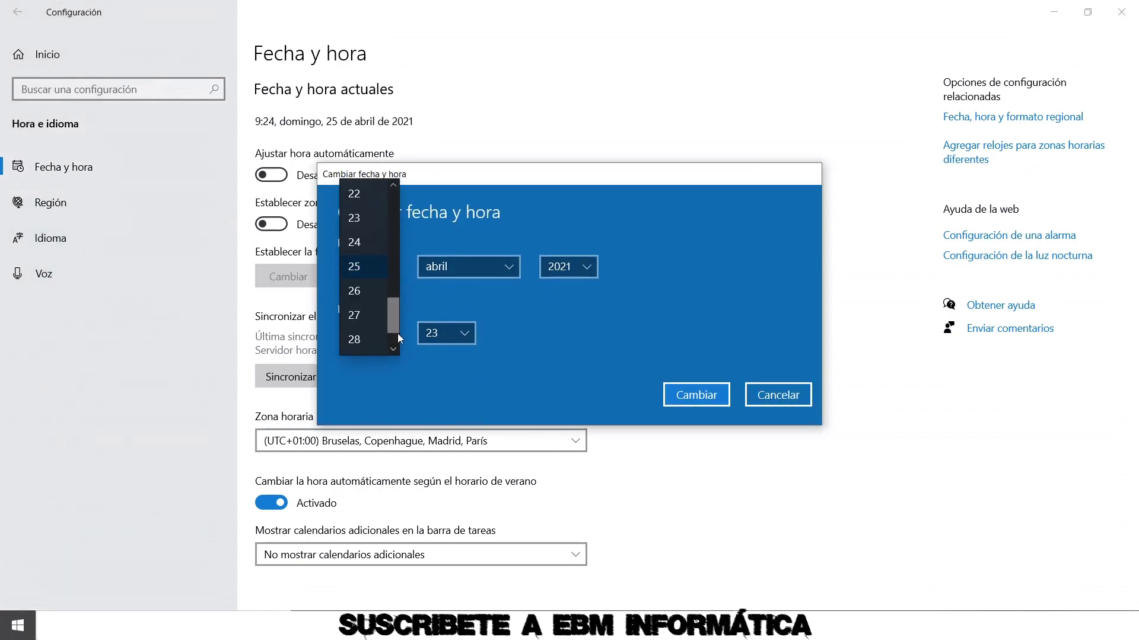
scroll(397, 333, "up", 3)
left_click(368, 283)
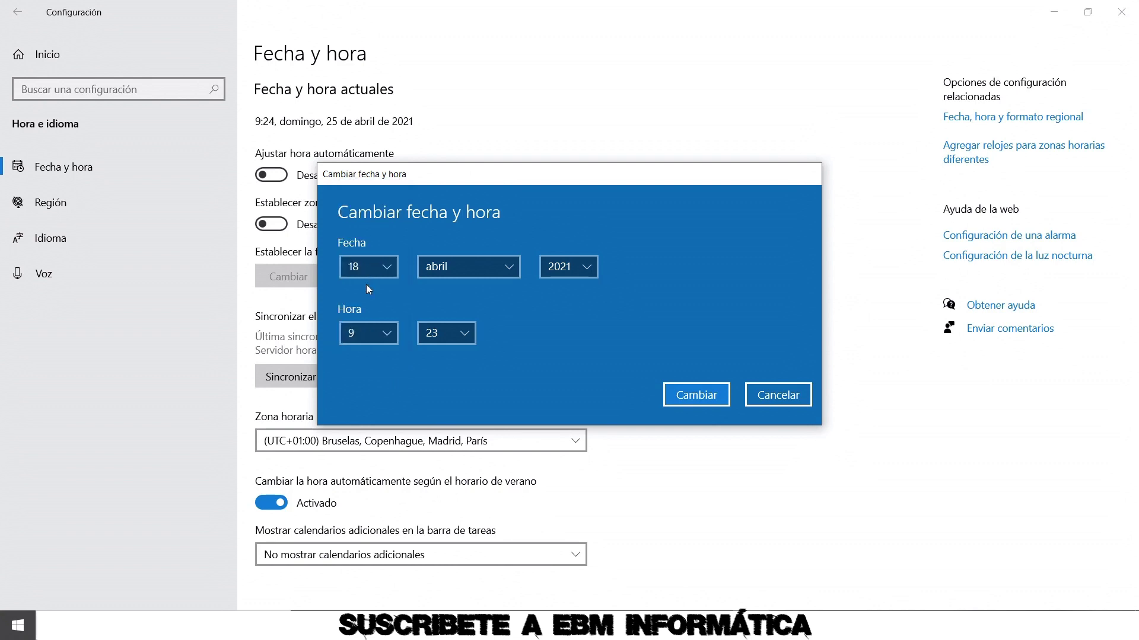
left_click(699, 396)
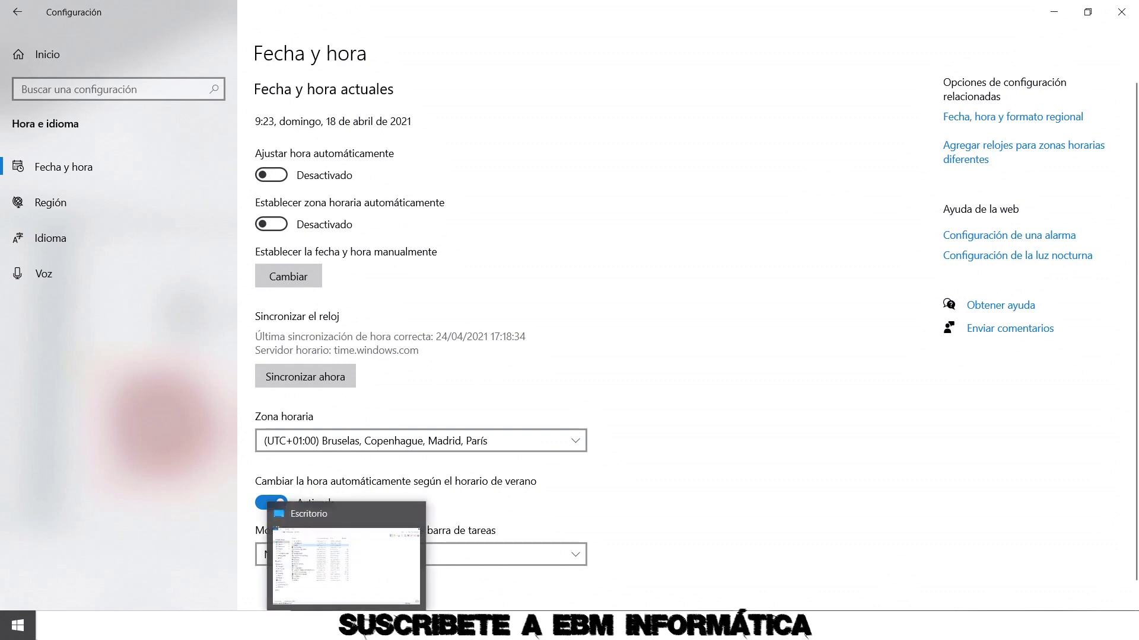
- Switch to the Escritorio folder, open ZZZZ.txt, enter the text NMKBNMBMBNMN, save the file and close it
left_click(347, 625)
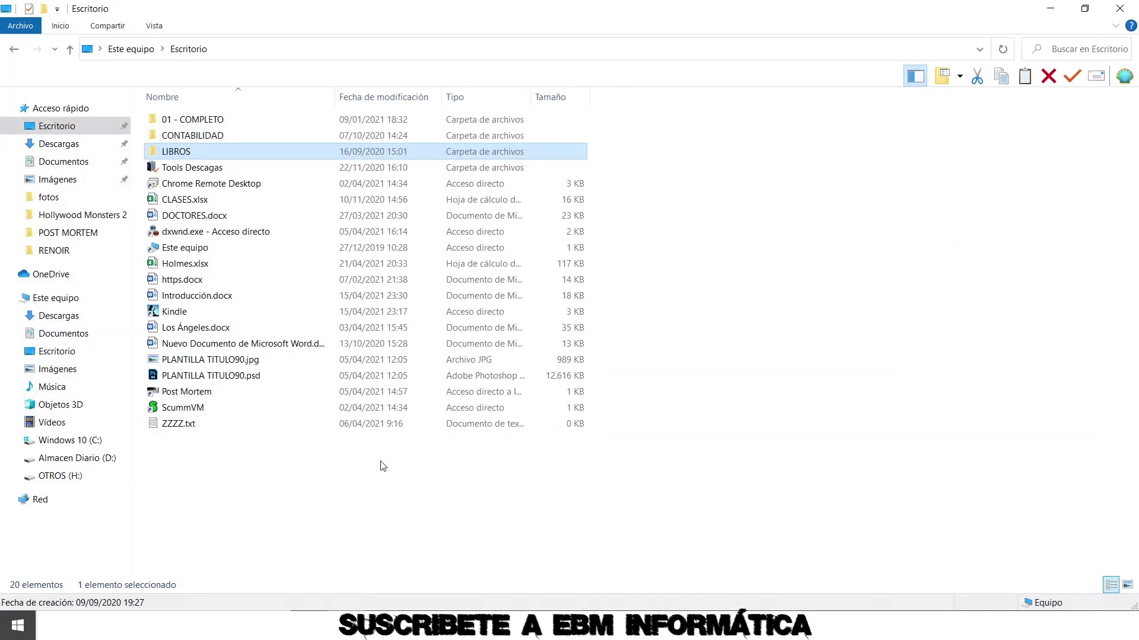
double_click(184, 422)
type("NMKBNMBMBNMN")
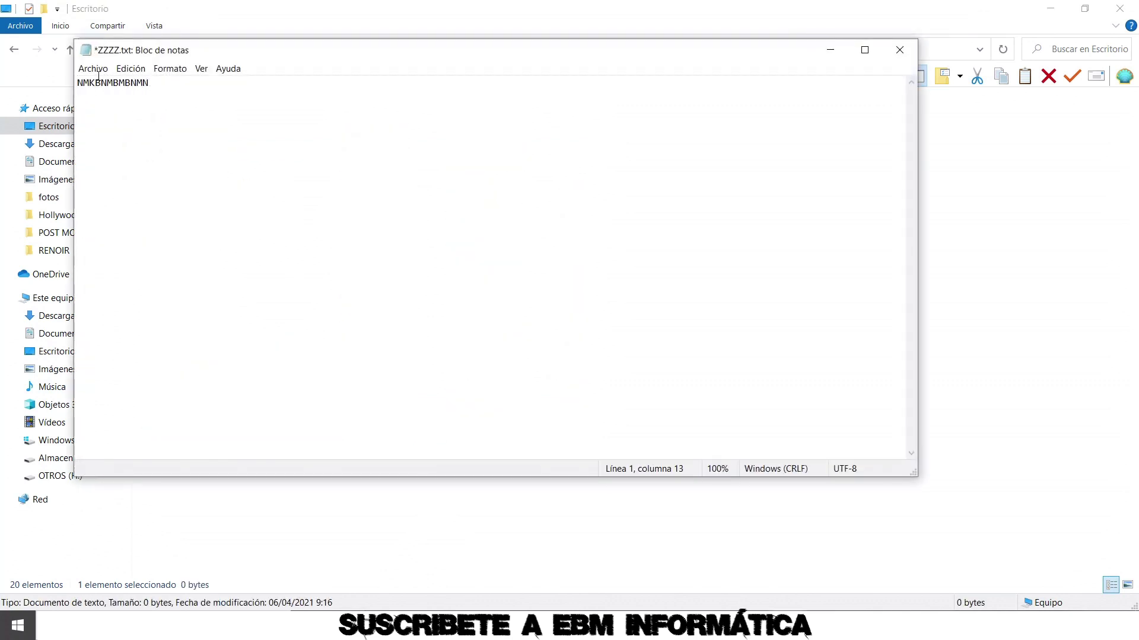
left_click(95, 68)
left_click(158, 126)
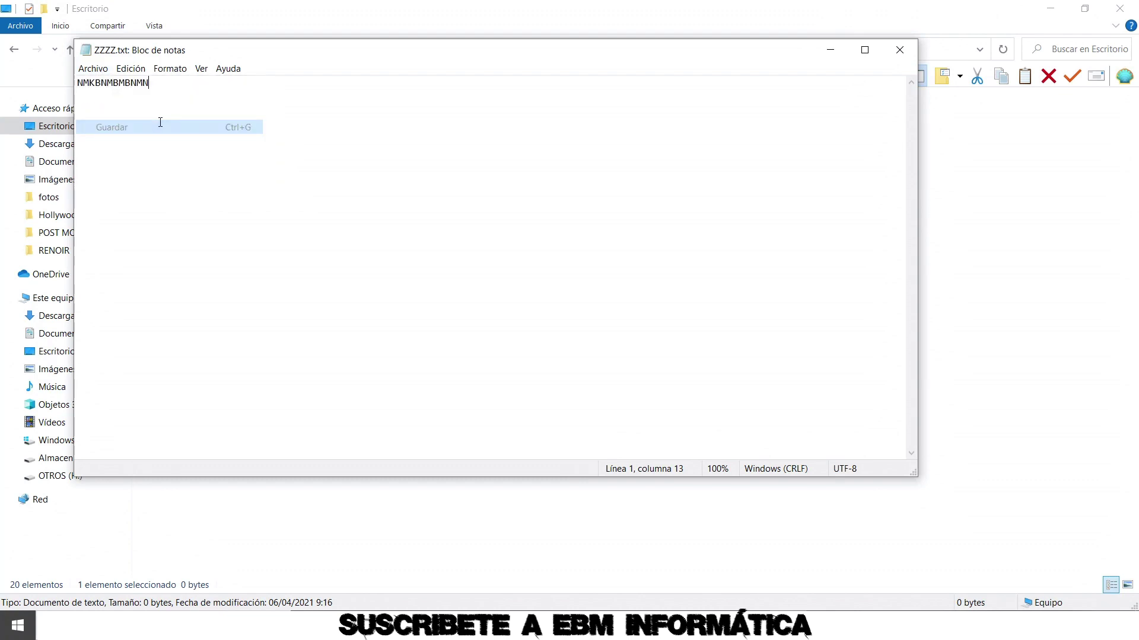
left_click(897, 53)
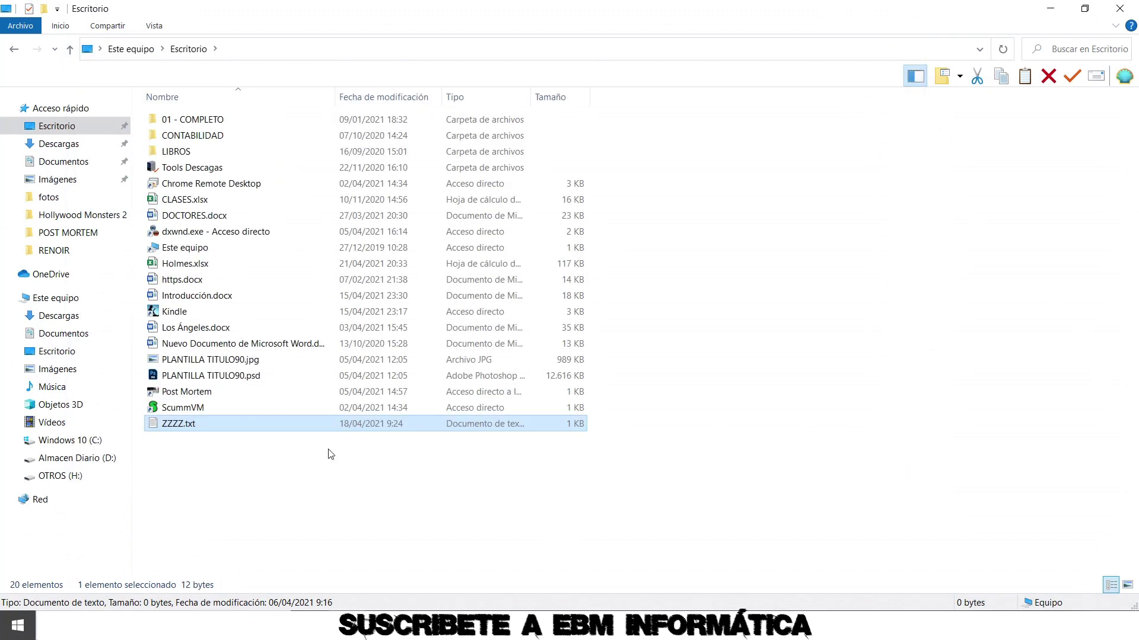
- Check the created, modified and last access dates in the properties of ZZZZ.txt, and close them without changes
right_click(188, 424)
left_click(285, 415)
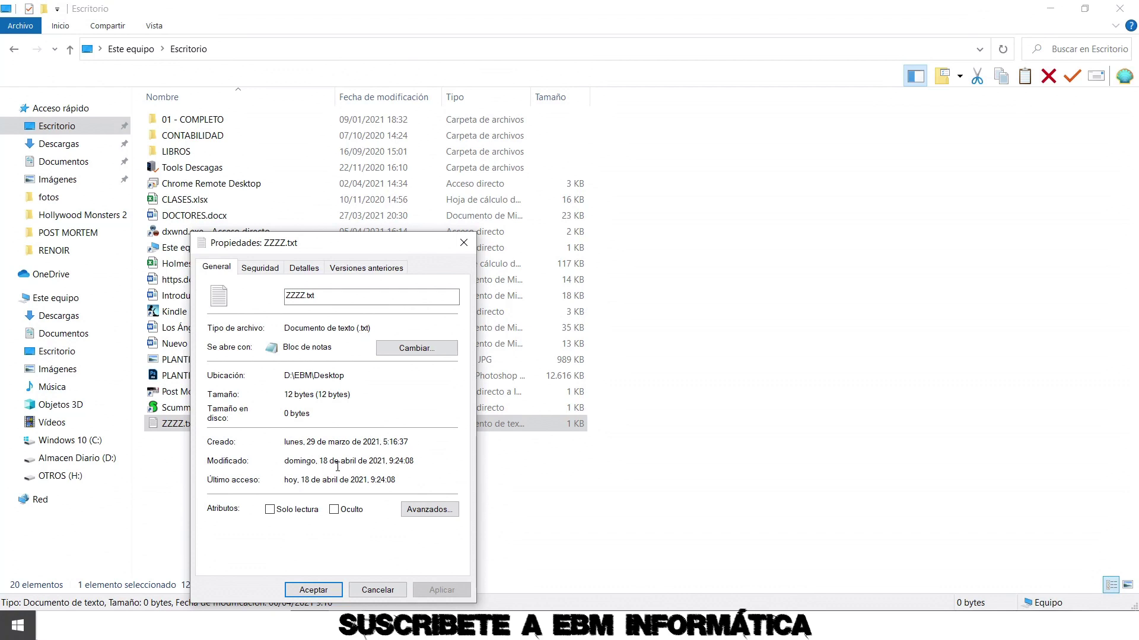
left_click(378, 590)
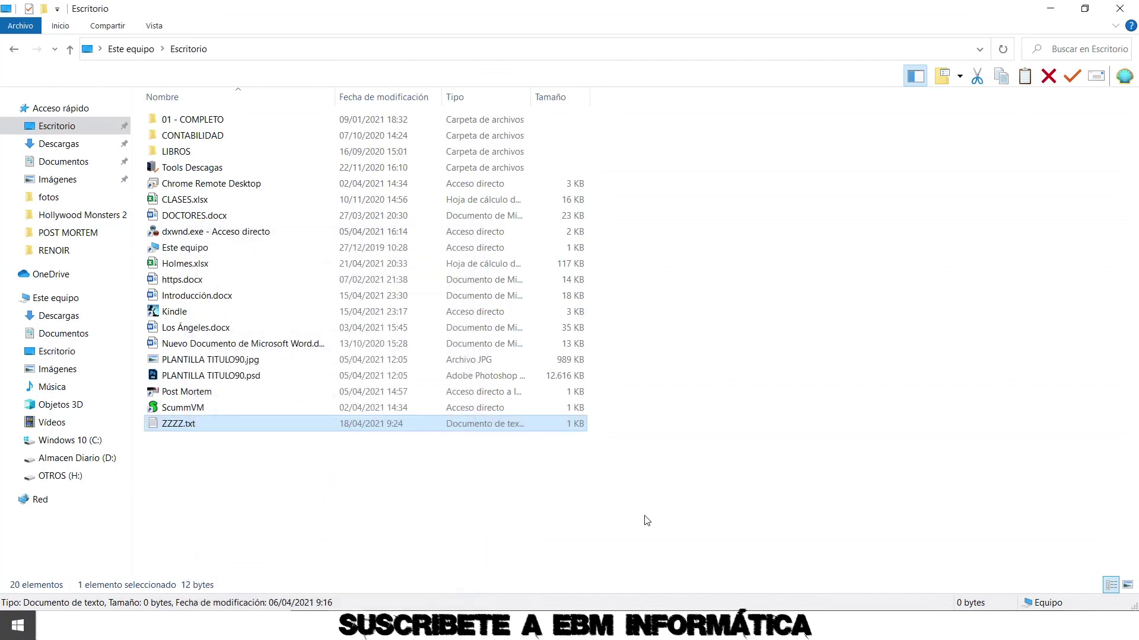